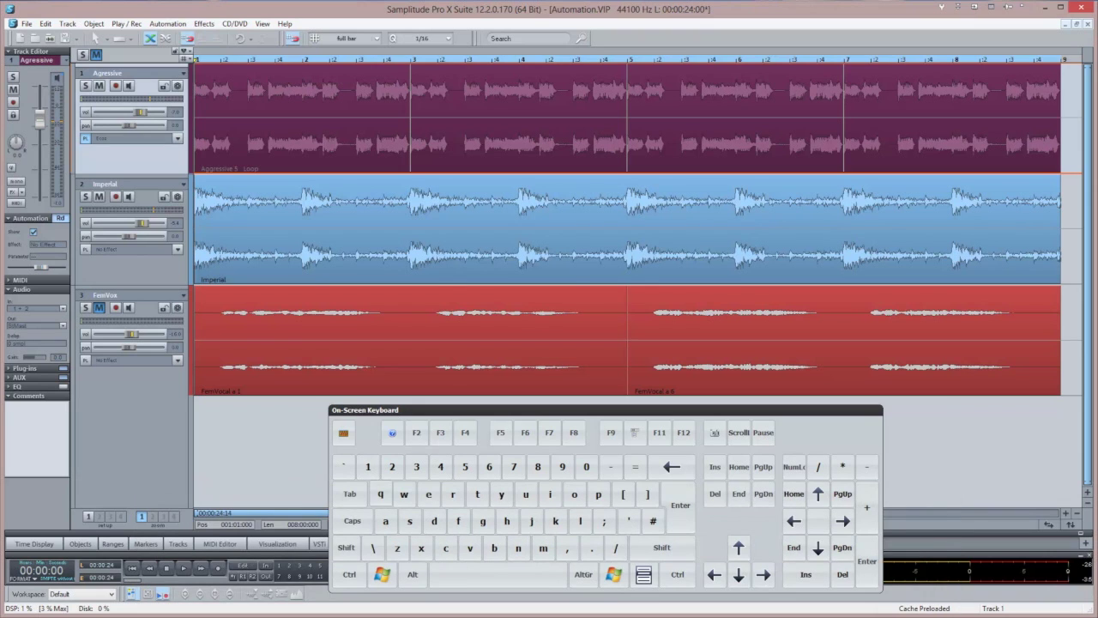
# Record Ecox stereo width and drive automation on the Agressive track during playback
pyautogui.click(148, 140)
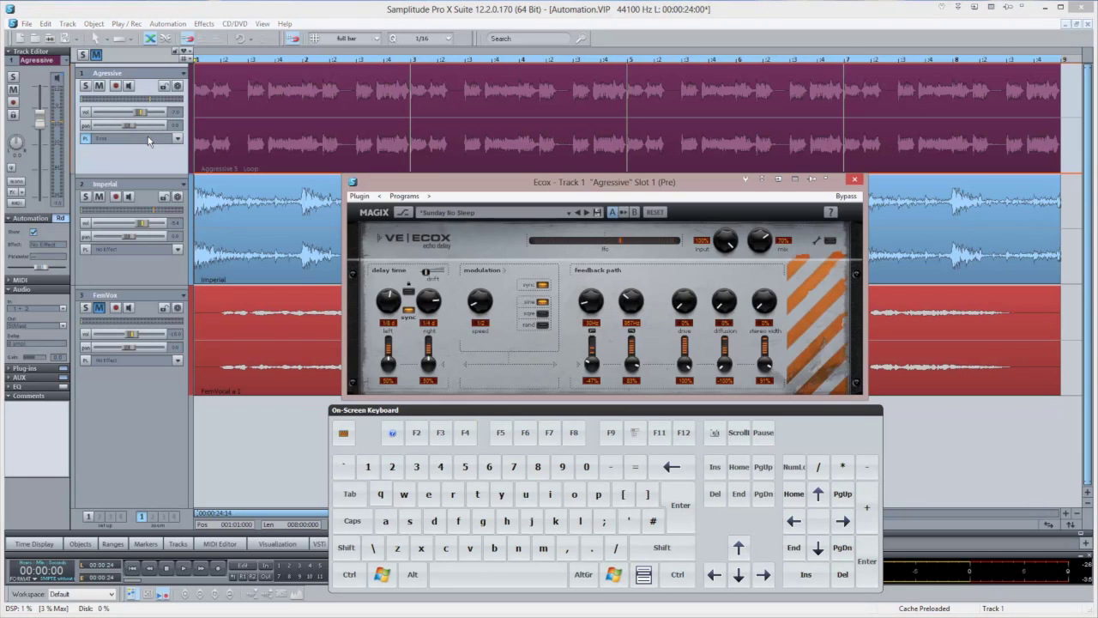
pyautogui.press('space')
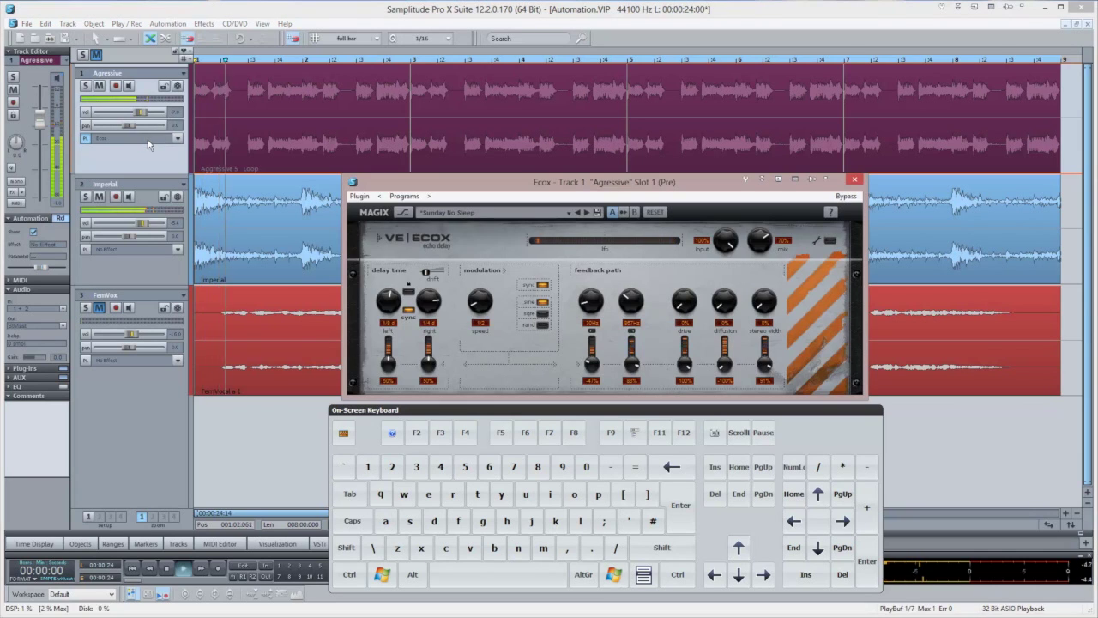
pyautogui.hotkey('ctrl', 'alt')
pyautogui.keyDown('ctrl'); pyautogui.keyDown('alt'); pyautogui.click(766, 314); pyautogui.keyUp('alt'); pyautogui.keyUp('ctrl')
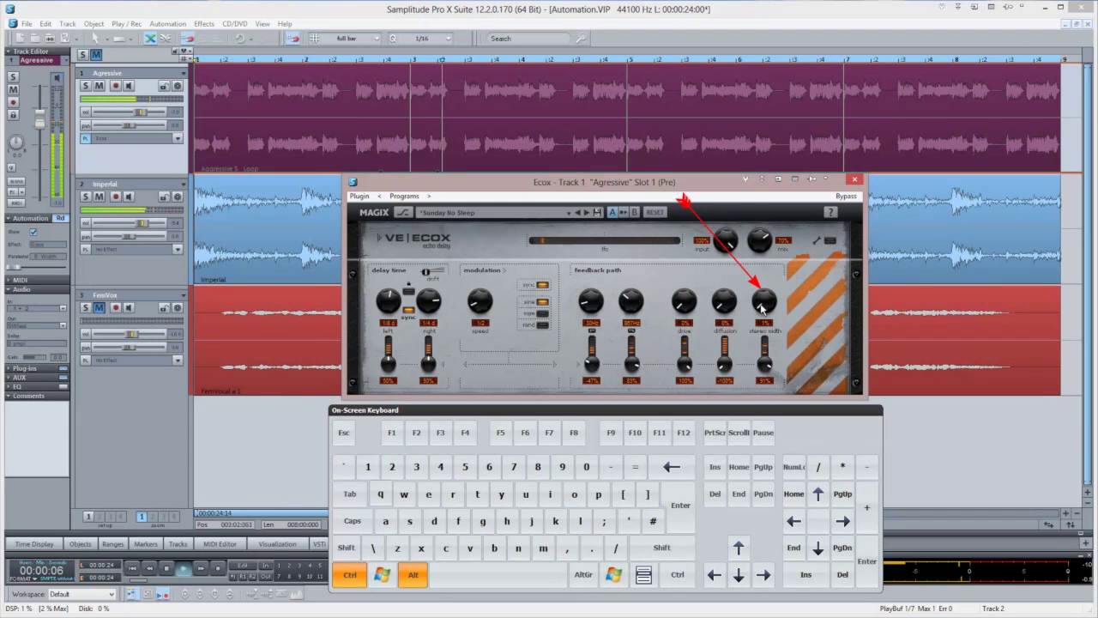
pyautogui.moveTo(762, 312)
pyautogui.mouseDown()
pyautogui.moveTo(766, 292)
pyautogui.moveTo(790, 292)
pyautogui.moveTo(752, 286)
pyautogui.moveTo(720, 311)
pyautogui.moveTo(721, 281)
pyautogui.moveTo(721, 314)
pyautogui.mouseUp()
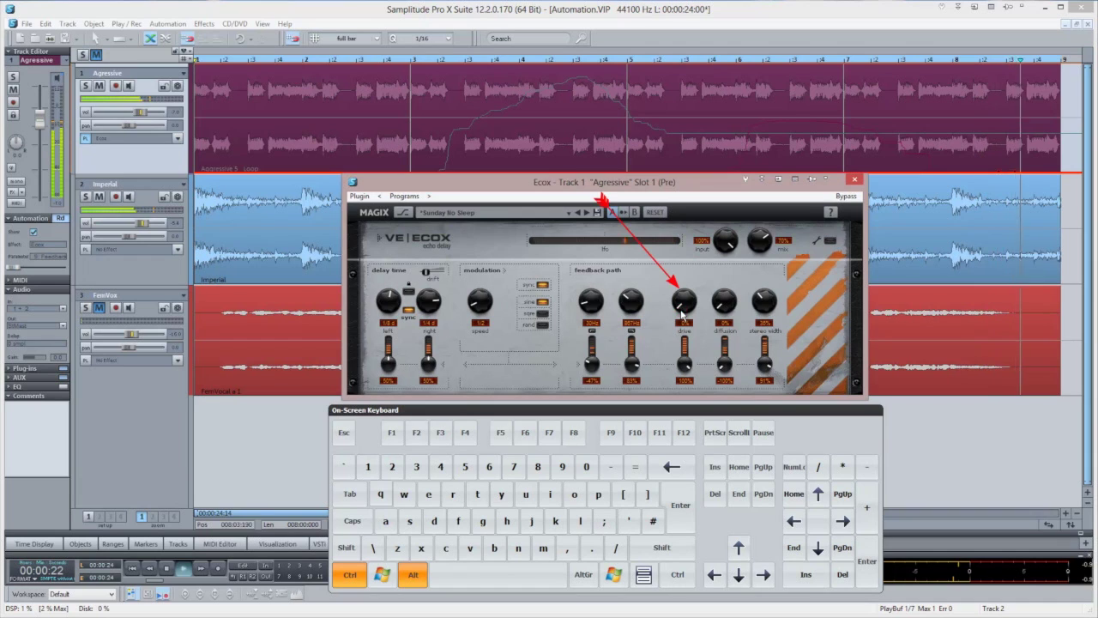
pyautogui.moveTo(683, 315)
pyautogui.mouseDown()
pyautogui.moveTo(683, 283)
pyautogui.moveTo(700, 311)
pyautogui.moveTo(685, 291)
pyautogui.moveTo(683, 314)
pyautogui.mouseUp()
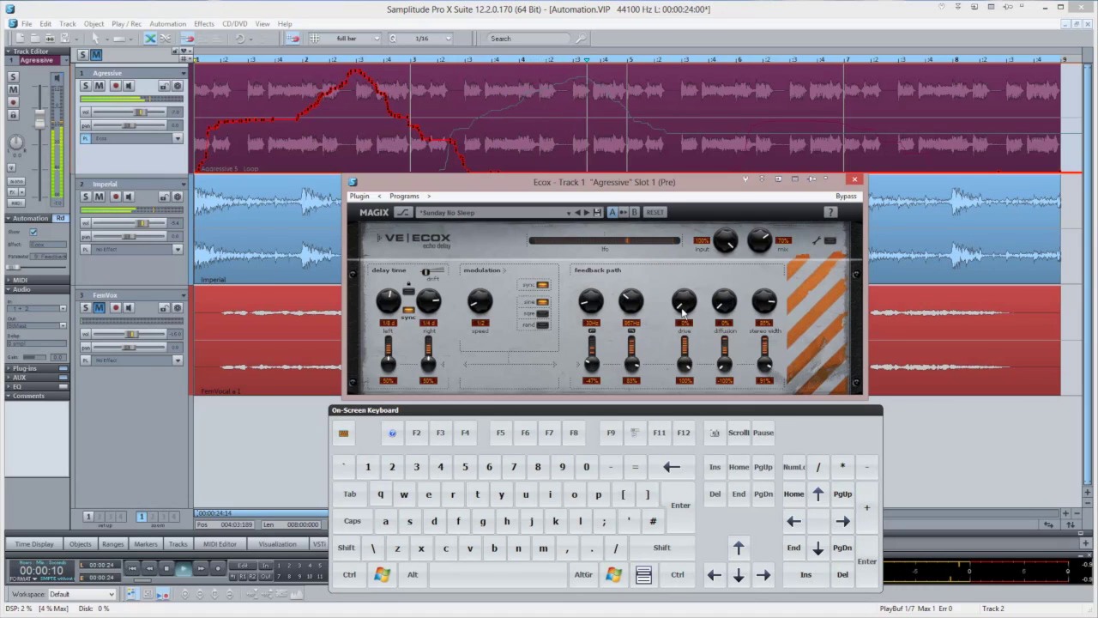
pyautogui.press('space')
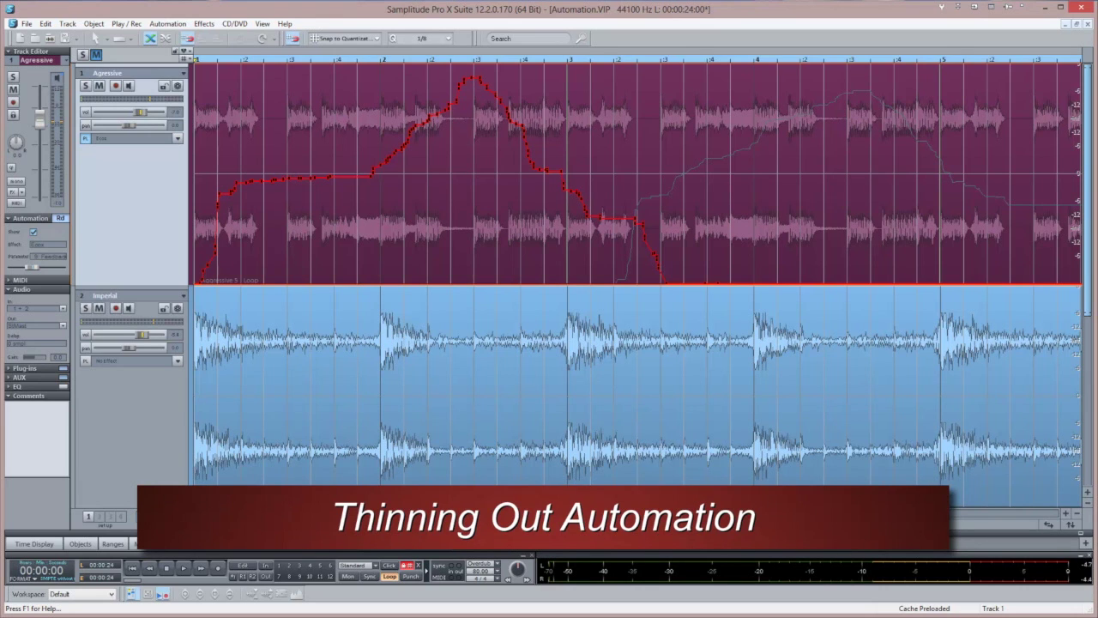
# Apply Automation > Edit selected curve > Thin out to the recorded Feedback Drive curve
pyautogui.click(167, 23)
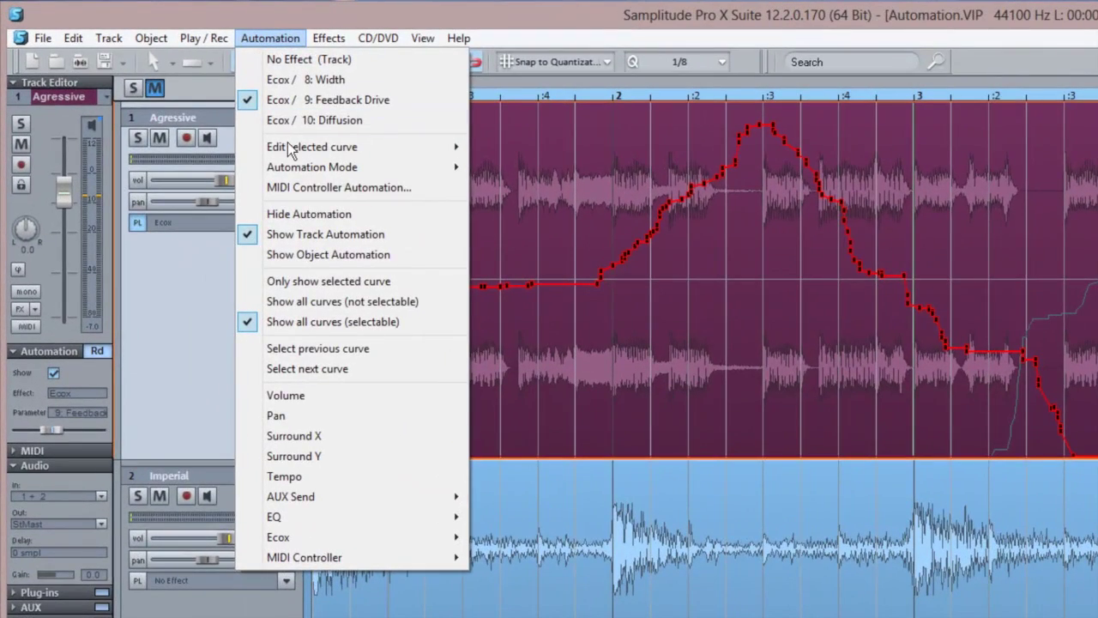
pyautogui.moveTo(292, 151)
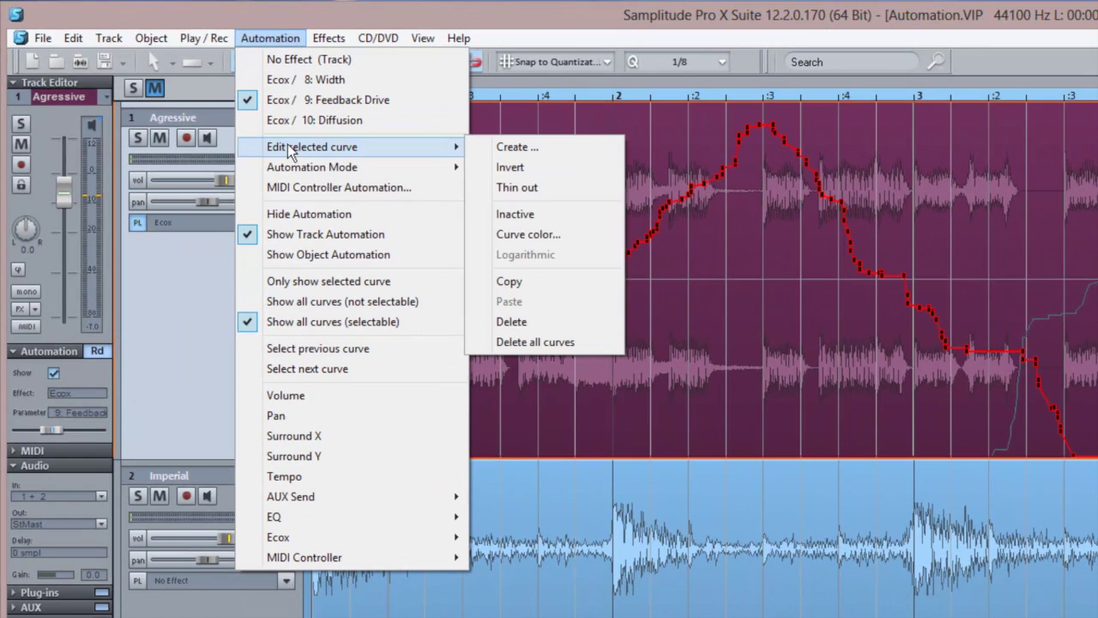
pyautogui.click(513, 188)
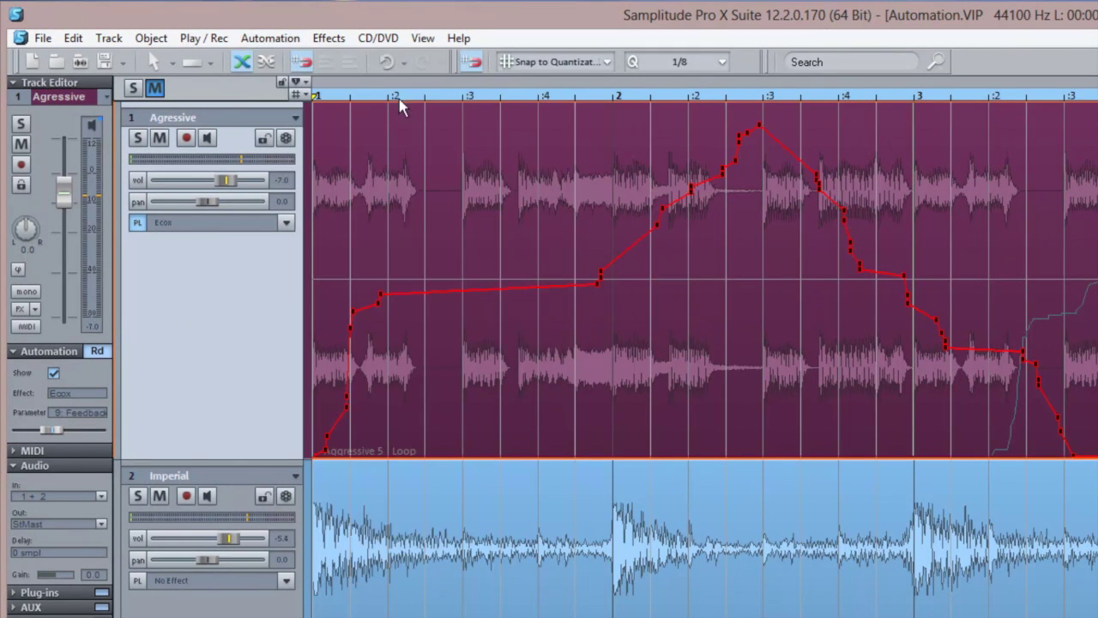
pyautogui.click(279, 38)
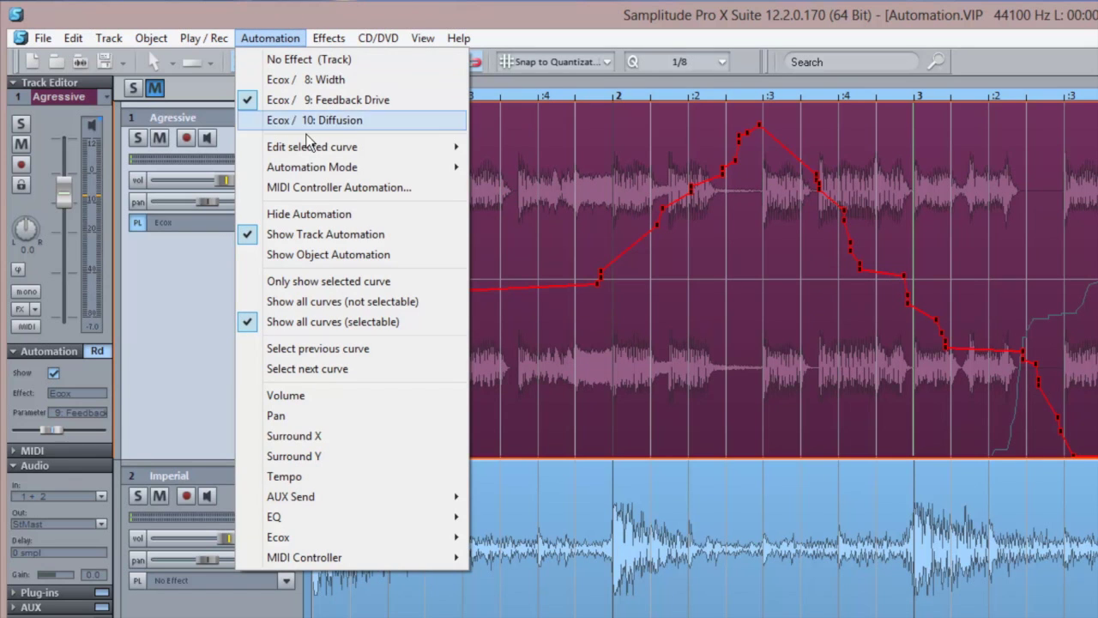
pyautogui.moveTo(318, 146)
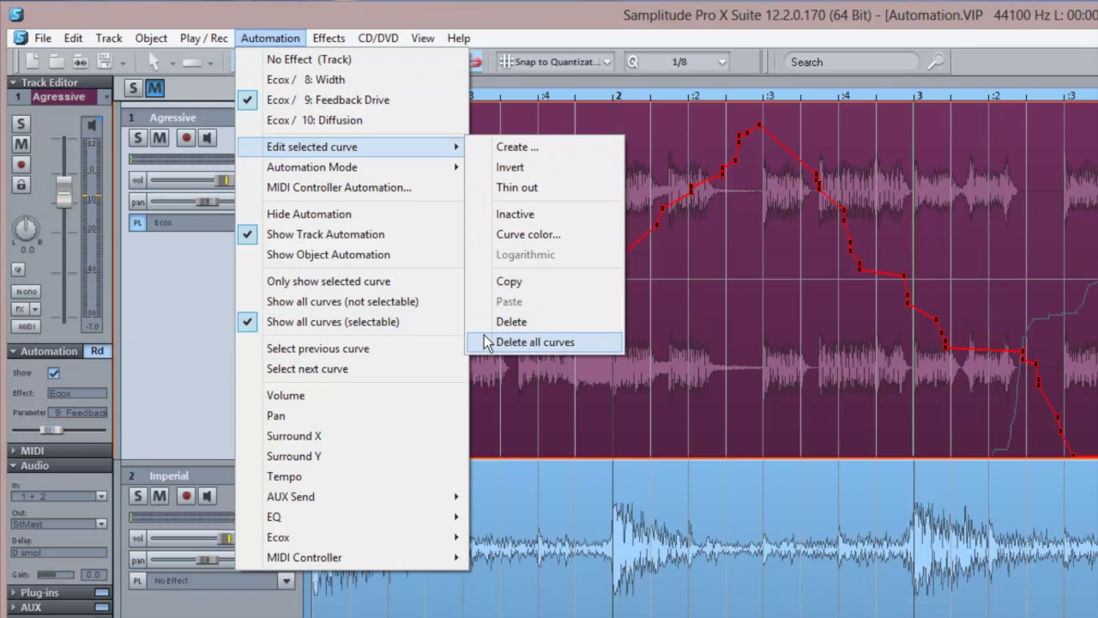
pyautogui.click(275, 37)
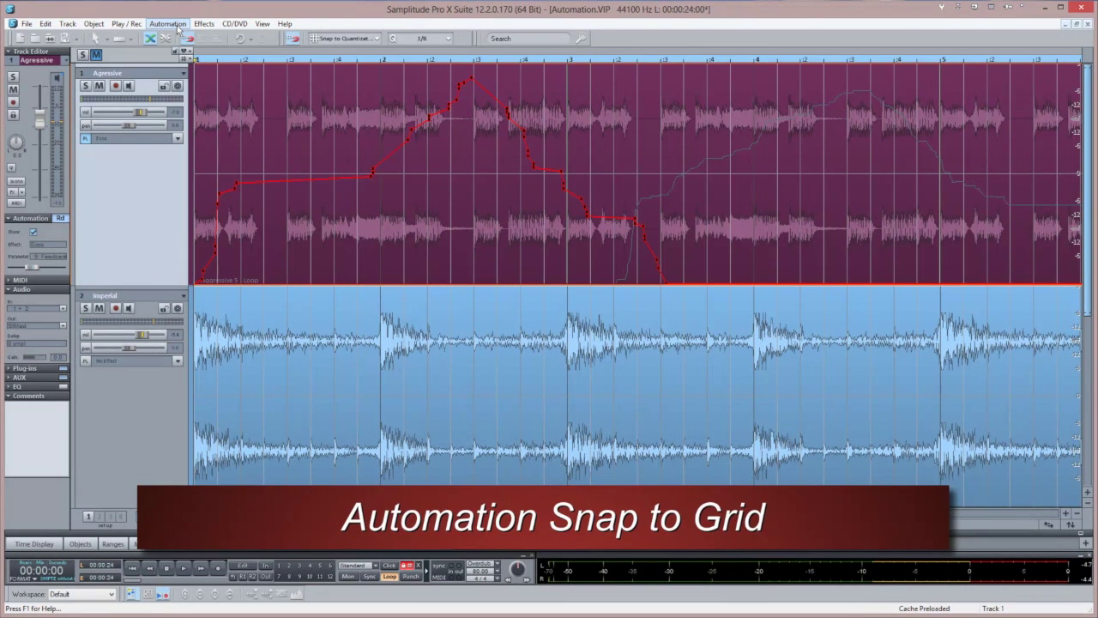
# Enable 'Use snap for automation curve points' under System Options > Program > General
pyautogui.press('y')
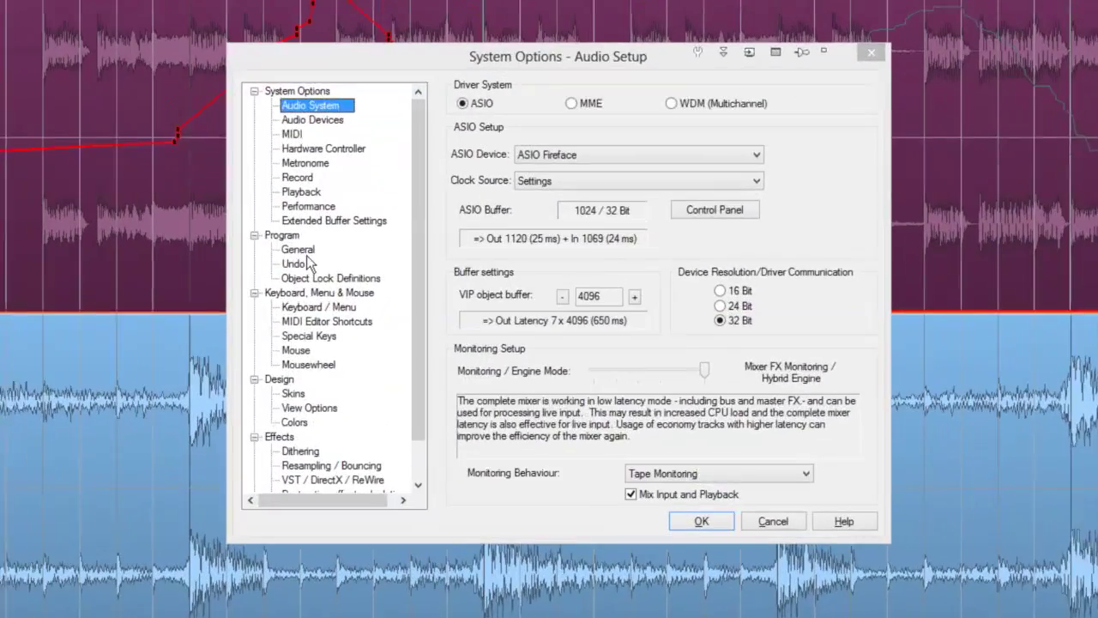
pyautogui.click(449, 245)
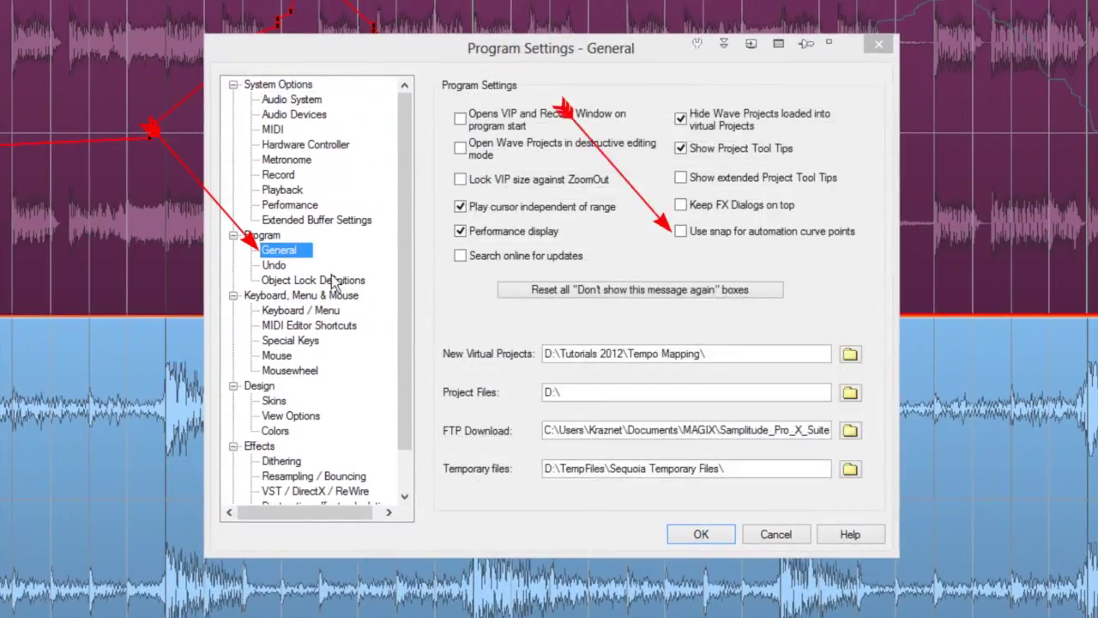
pyautogui.click(681, 232)
pyautogui.click(701, 534)
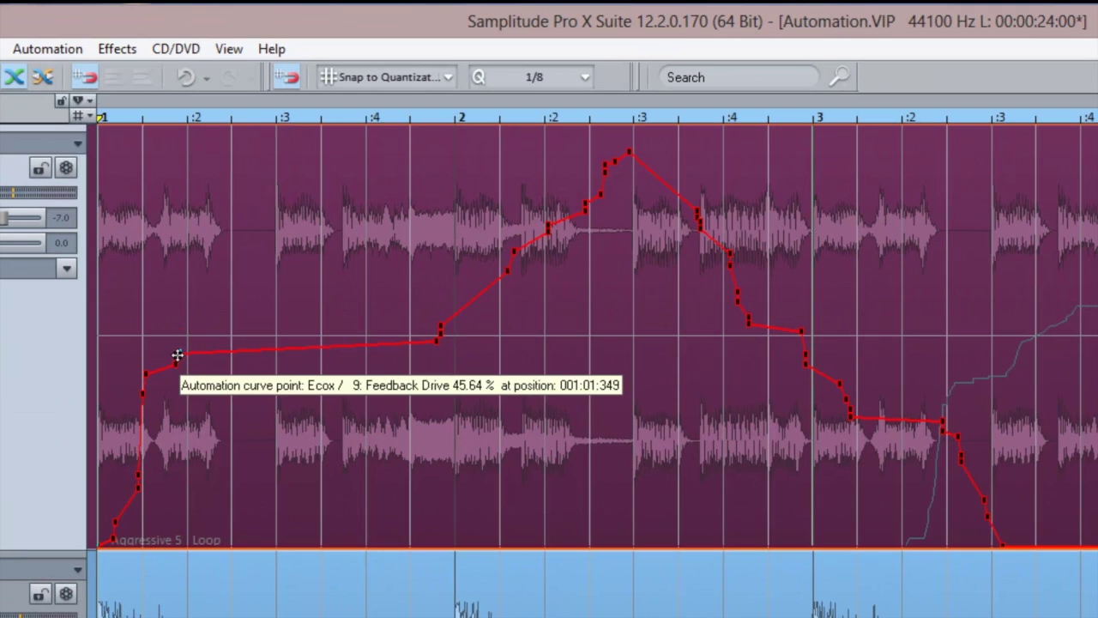
# Move Feedback Drive points to 48.96 % at 001:03:000 and 41.41 % at 001:02:030
pyautogui.moveTo(177, 354); pyautogui.dragTo(344, 329)
pyautogui.moveTo(176, 363); pyautogui.dragTo(199, 374)
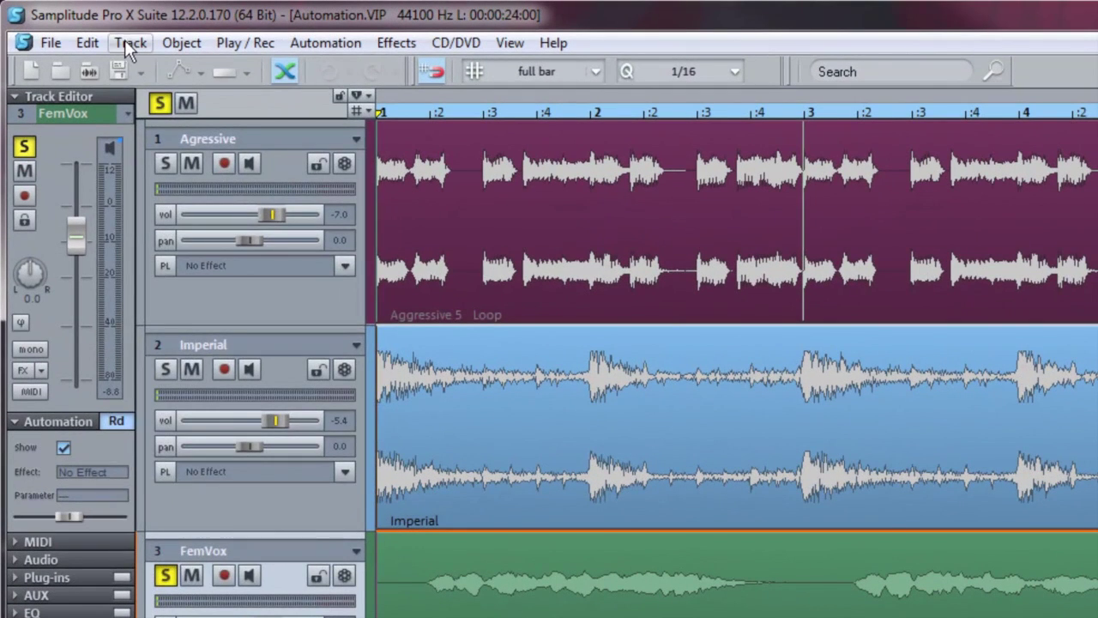
# Insert a new AUX bus track via Track > Insert new Tracks
pyautogui.click(67, 21)
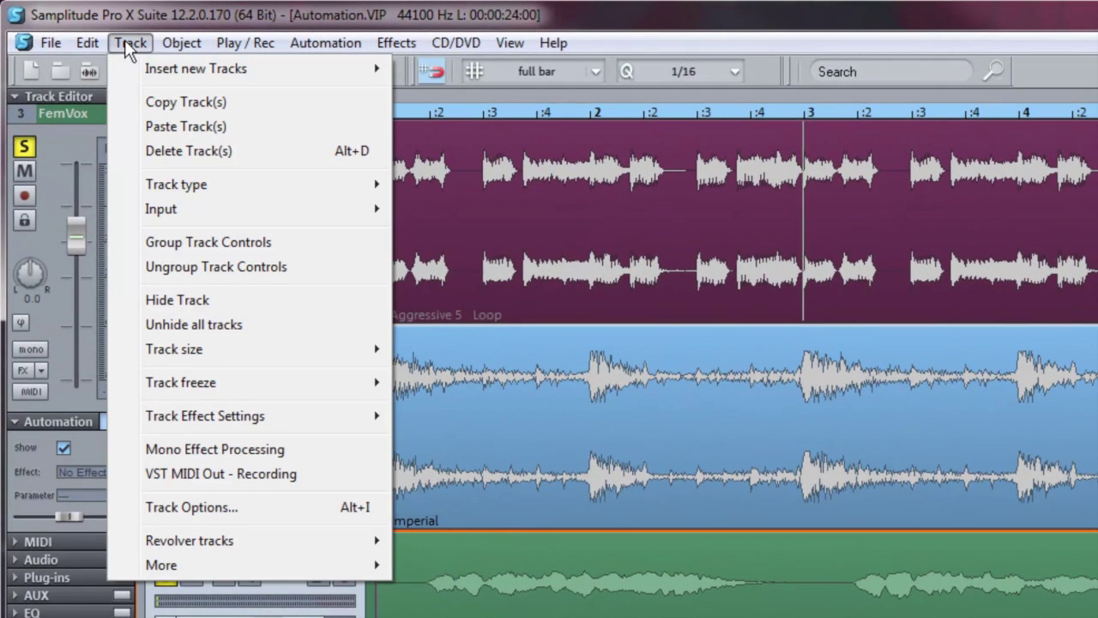
pyautogui.moveTo(123, 67)
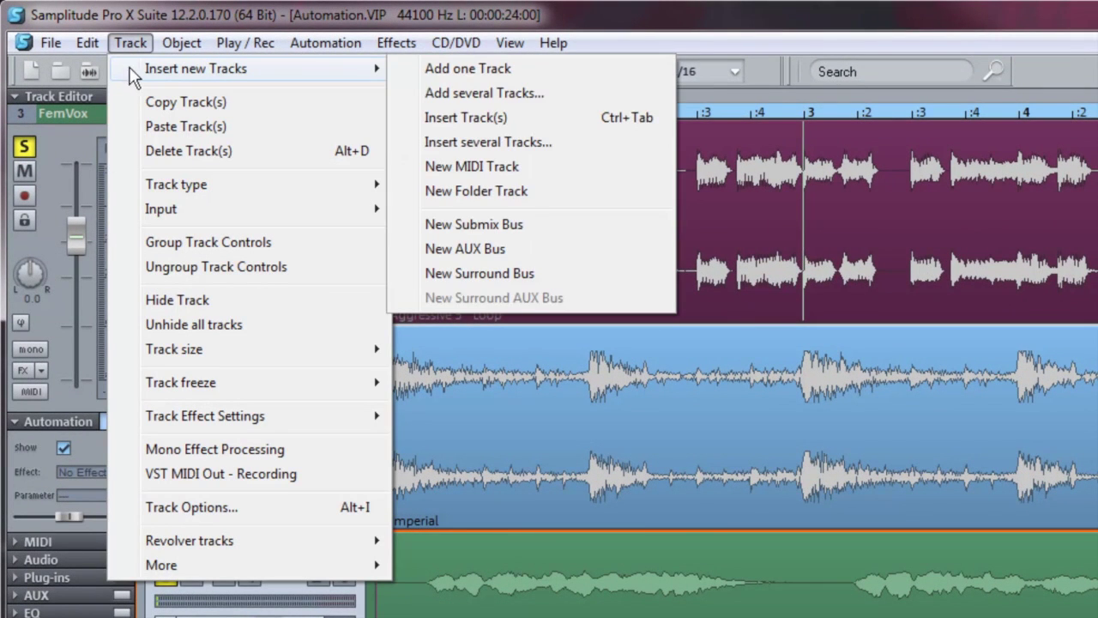
pyautogui.click(409, 249)
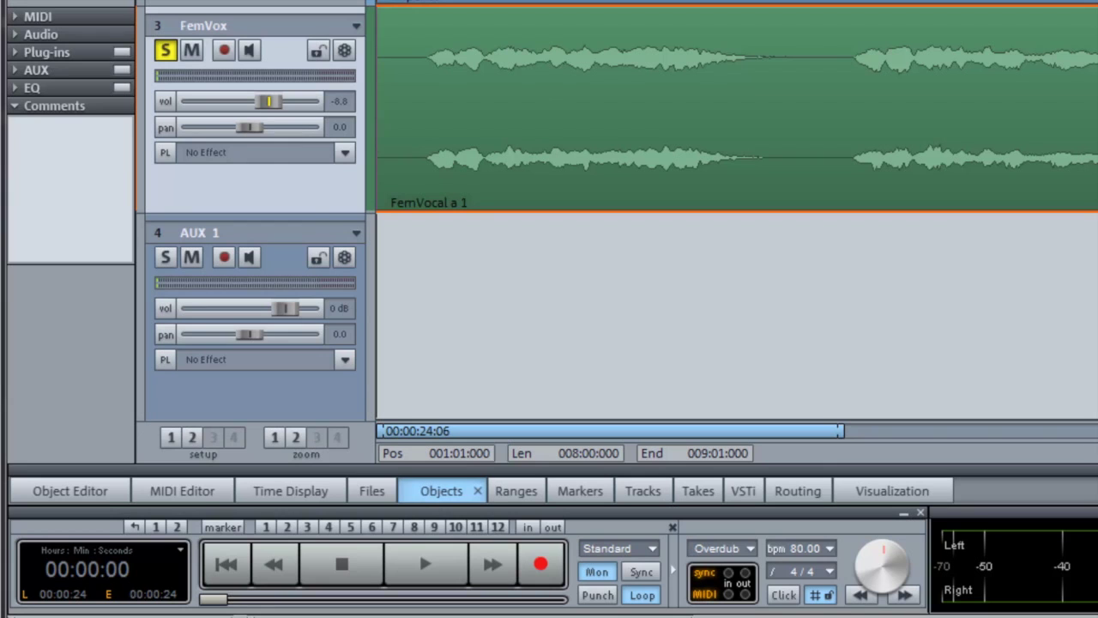
# Load VariVerb Pro on AUX 1 with the 59 plate B program
pyautogui.click(345, 359)
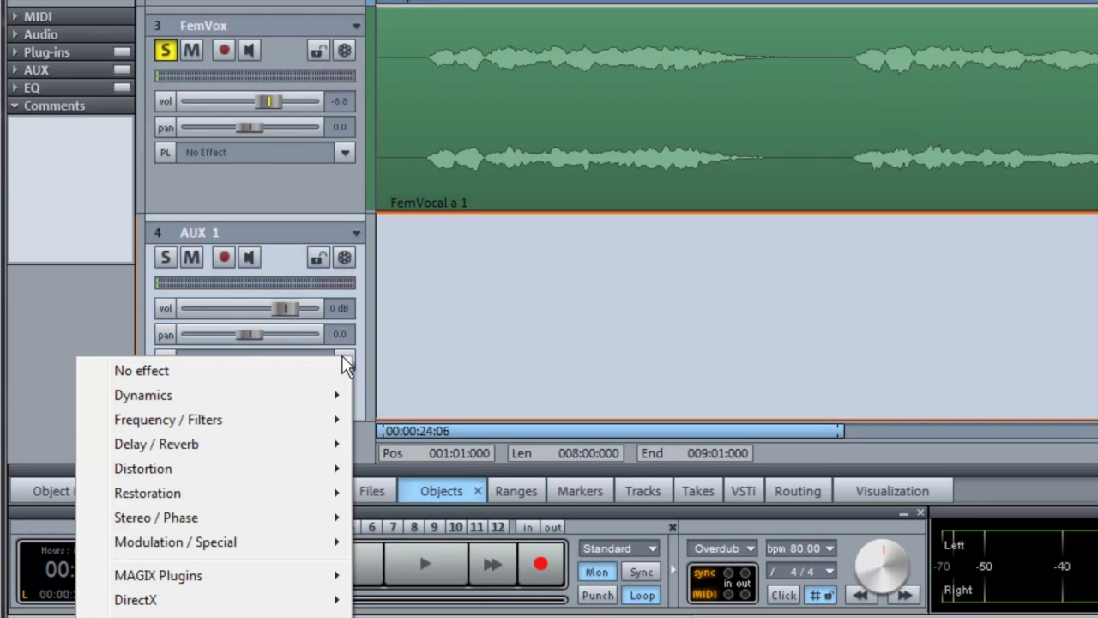
pyautogui.moveTo(333, 455)
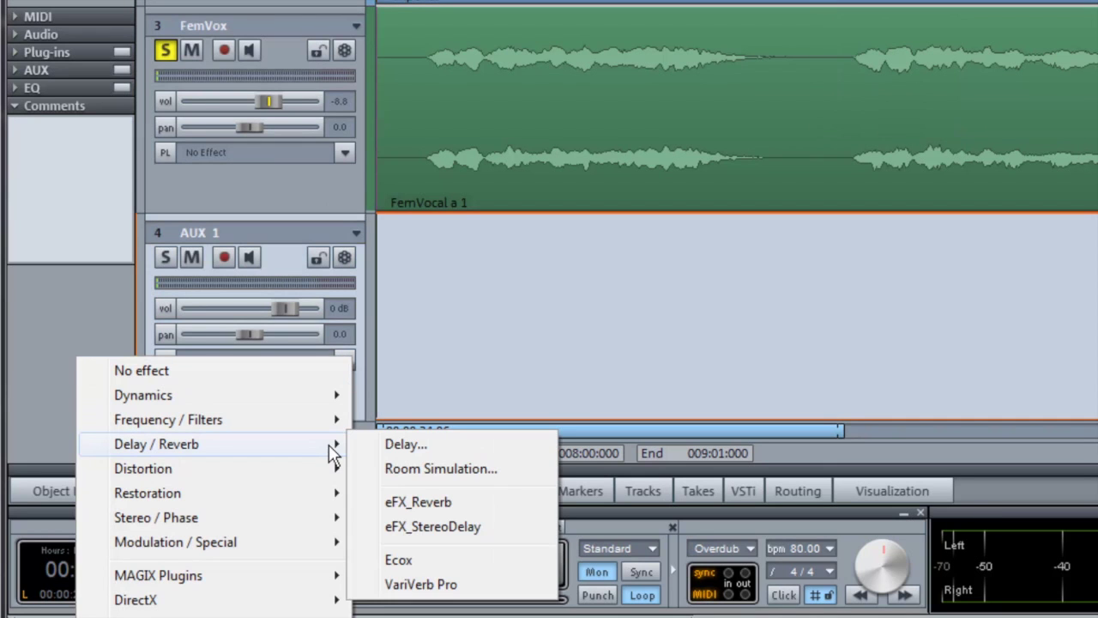
pyautogui.click(415, 590)
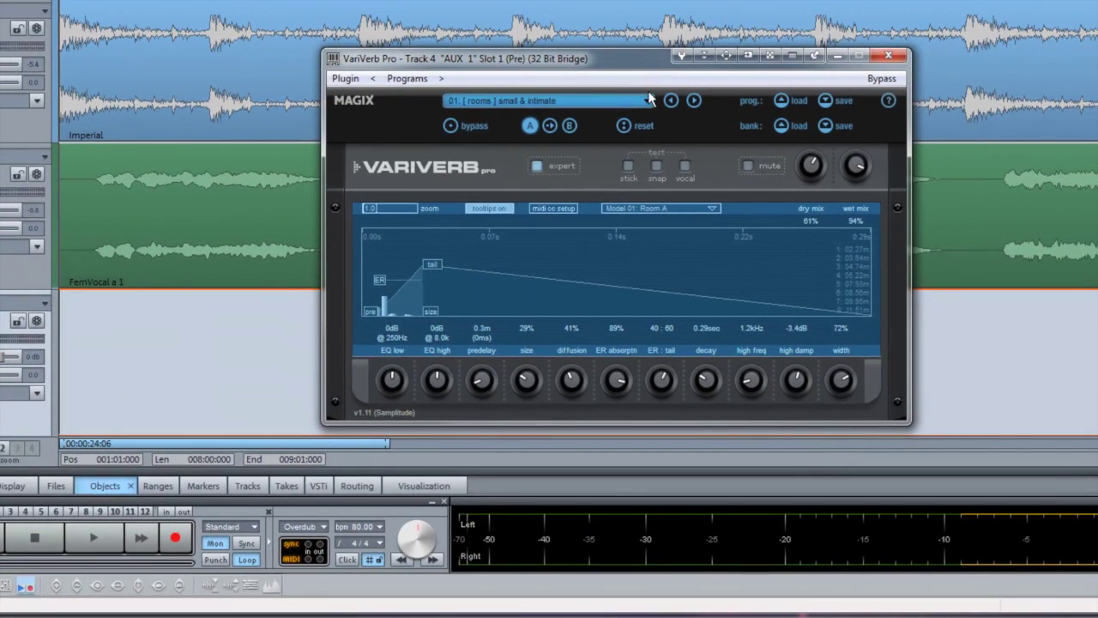
pyautogui.click(648, 102)
pyautogui.moveTo(579, 188)
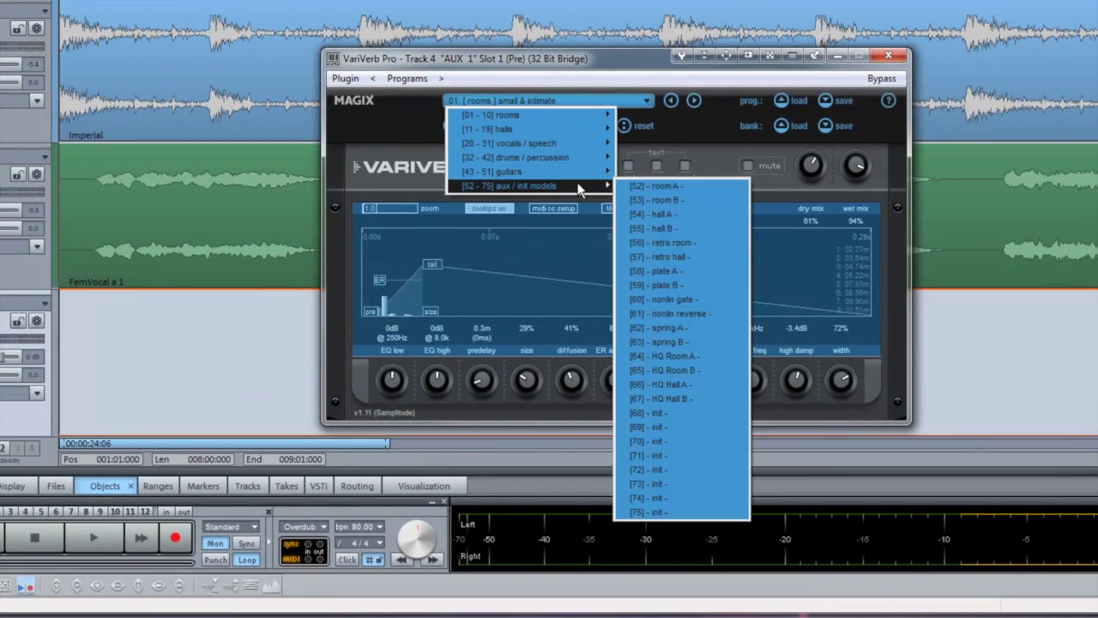
pyautogui.click(656, 283)
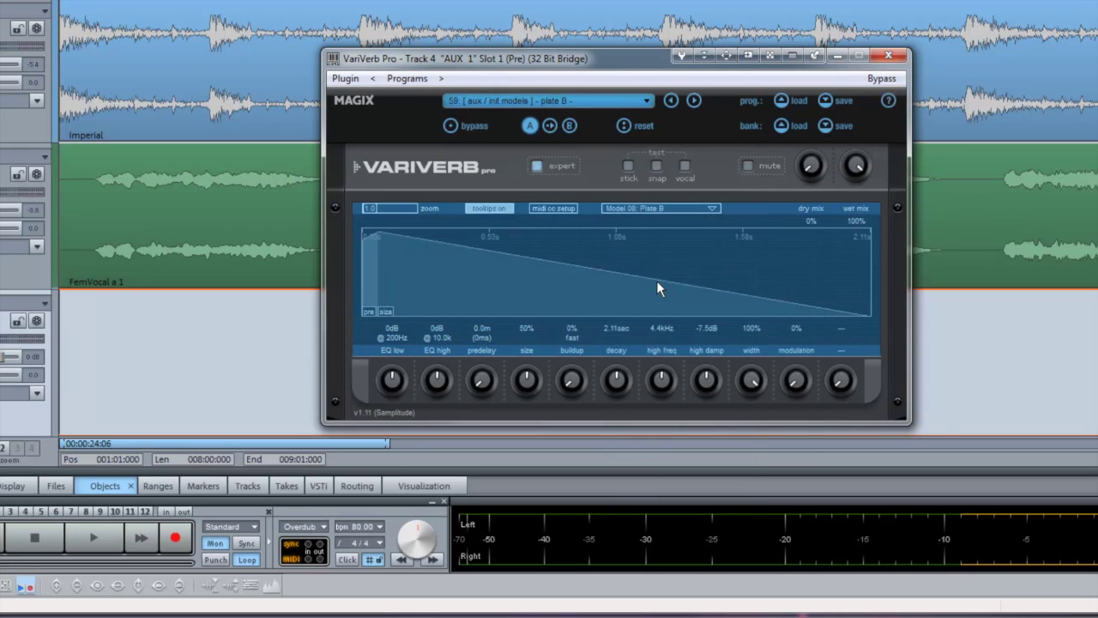
pyautogui.click(889, 55)
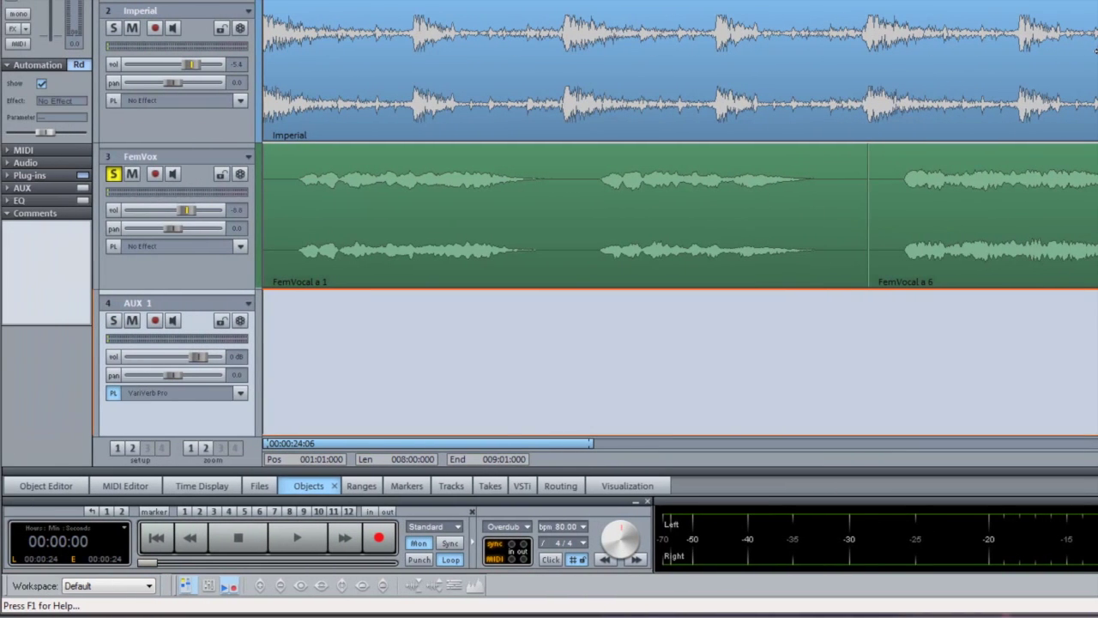
# Select FemVox and set its automation display to 1: AUX Send 1
pyautogui.click(210, 277)
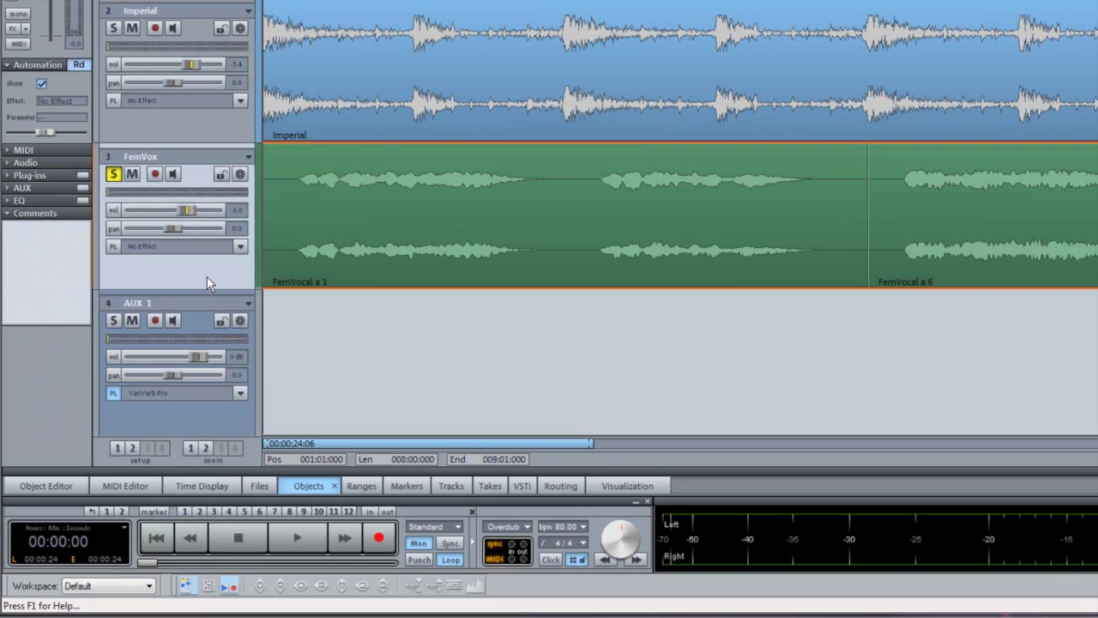
pyautogui.click(83, 65)
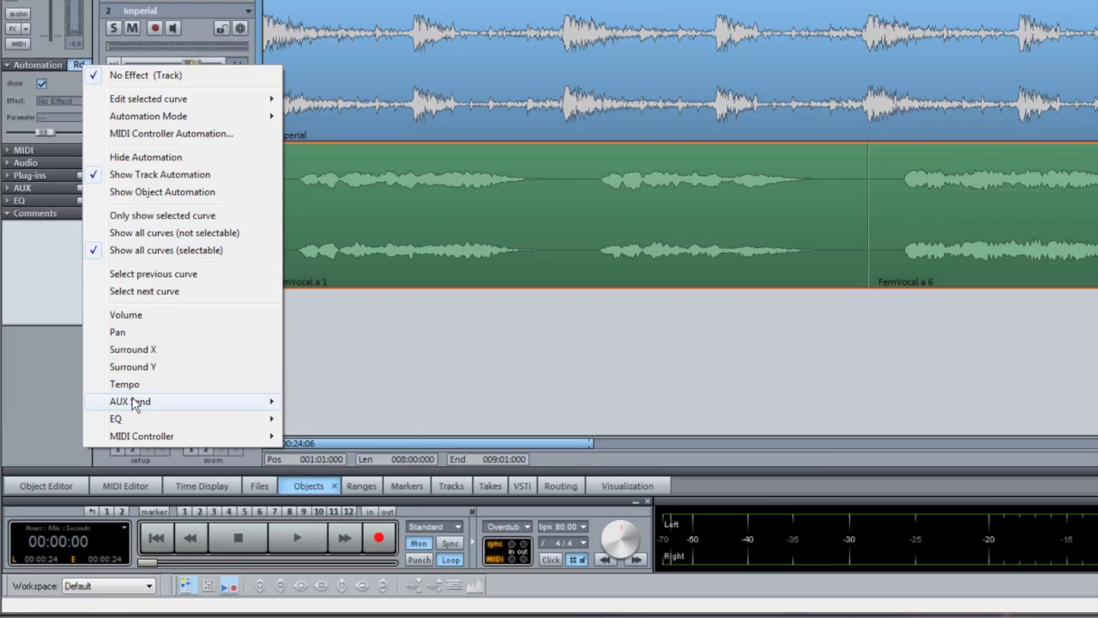
pyautogui.moveTo(135, 403)
pyautogui.click(329, 403)
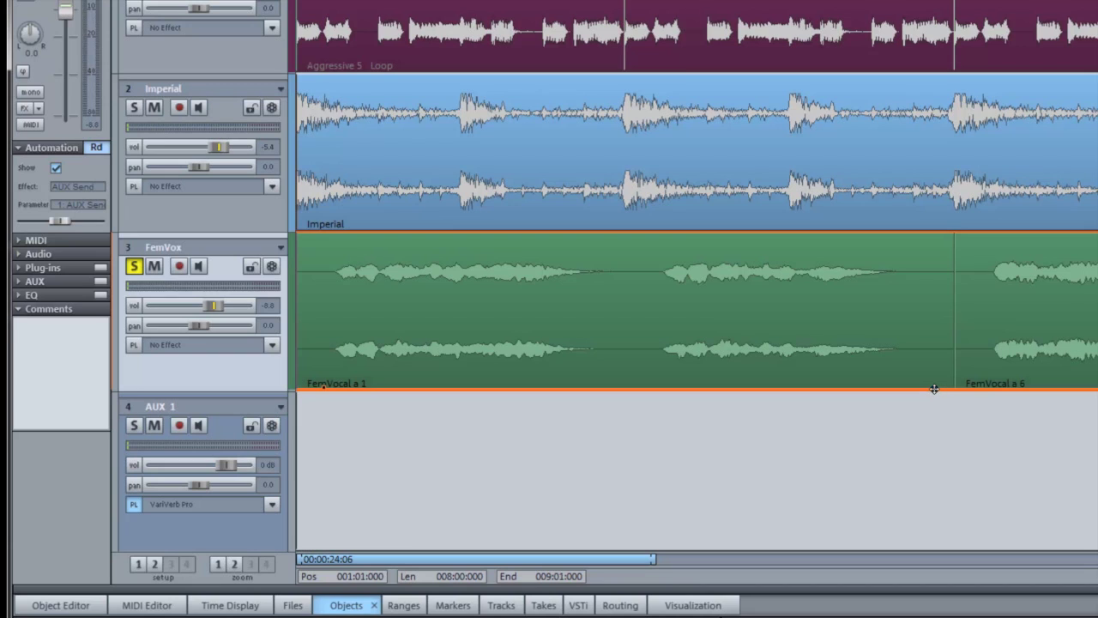
# Draw a rising AUX Send 1 ramp on the FemVox clip and route its first send to AUX 1
pyautogui.moveTo(935, 388); pyautogui.dragTo(940, 269)
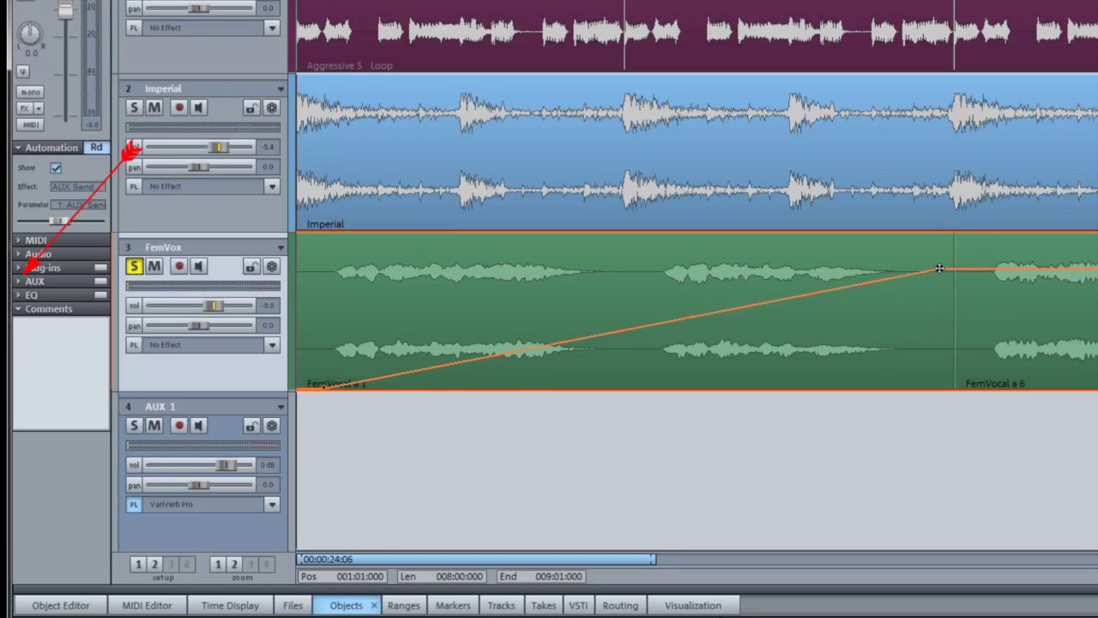
pyautogui.click(18, 283)
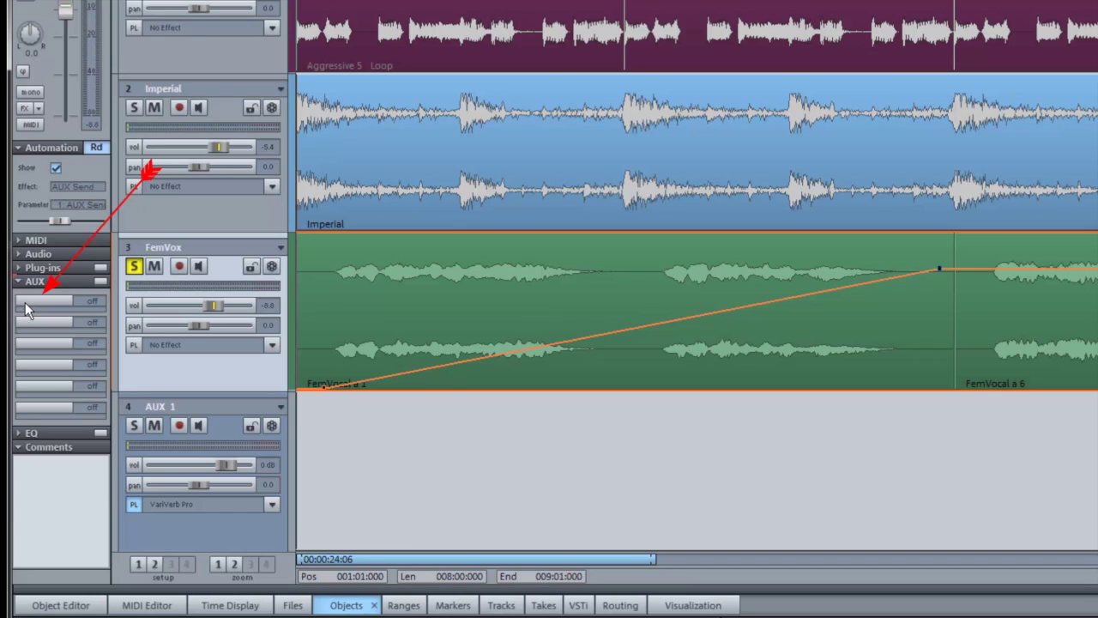
pyautogui.click(25, 302)
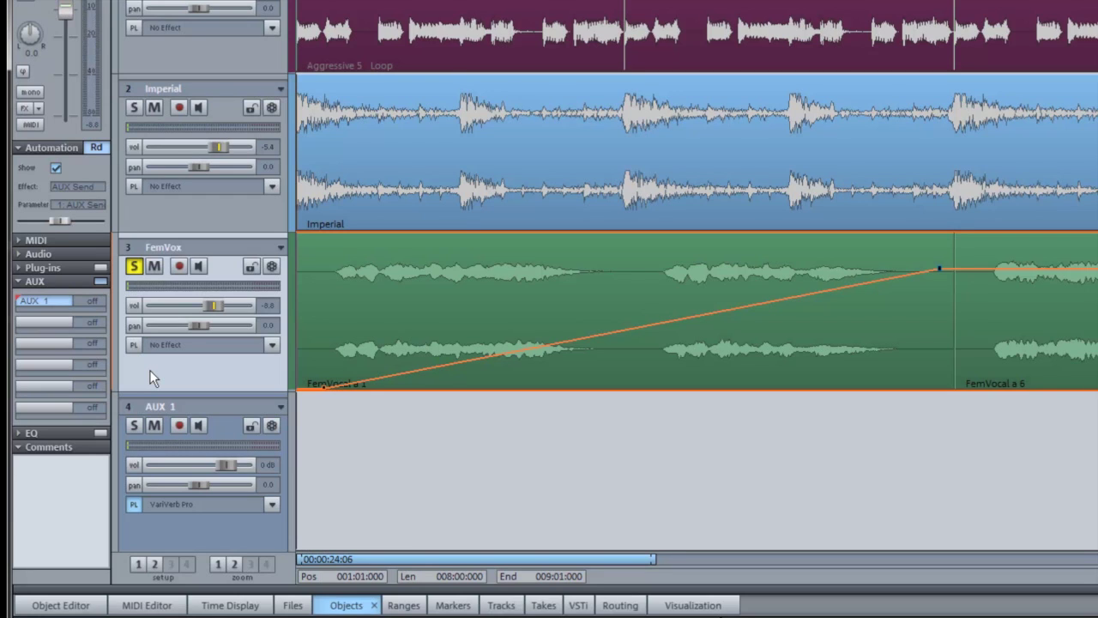
# Play the mix to hear the FemVox AUX send ramp, then stop playback
pyautogui.press('space')
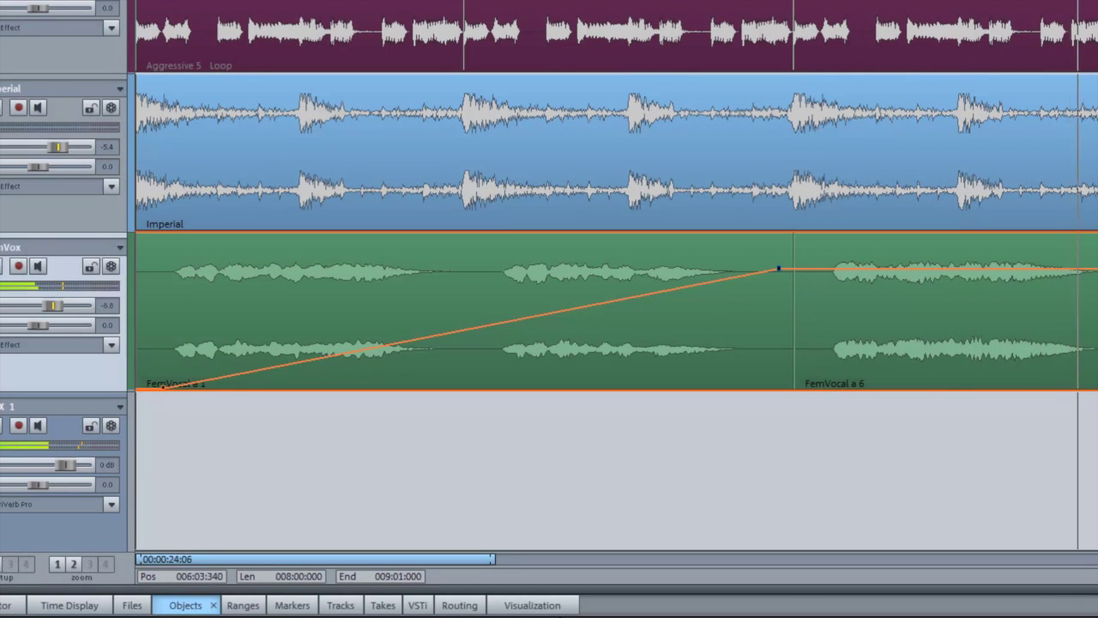
pyautogui.press('space')
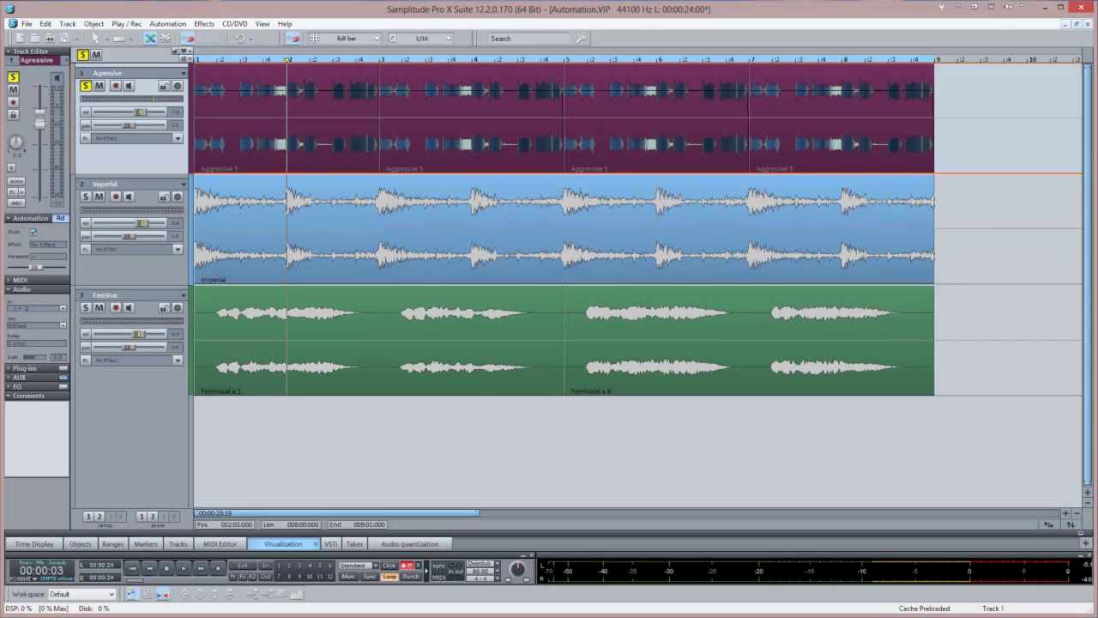
# Select the Aggressive 5 clip on track 1 and open it in the Object Editor
pyautogui.click(444, 144)
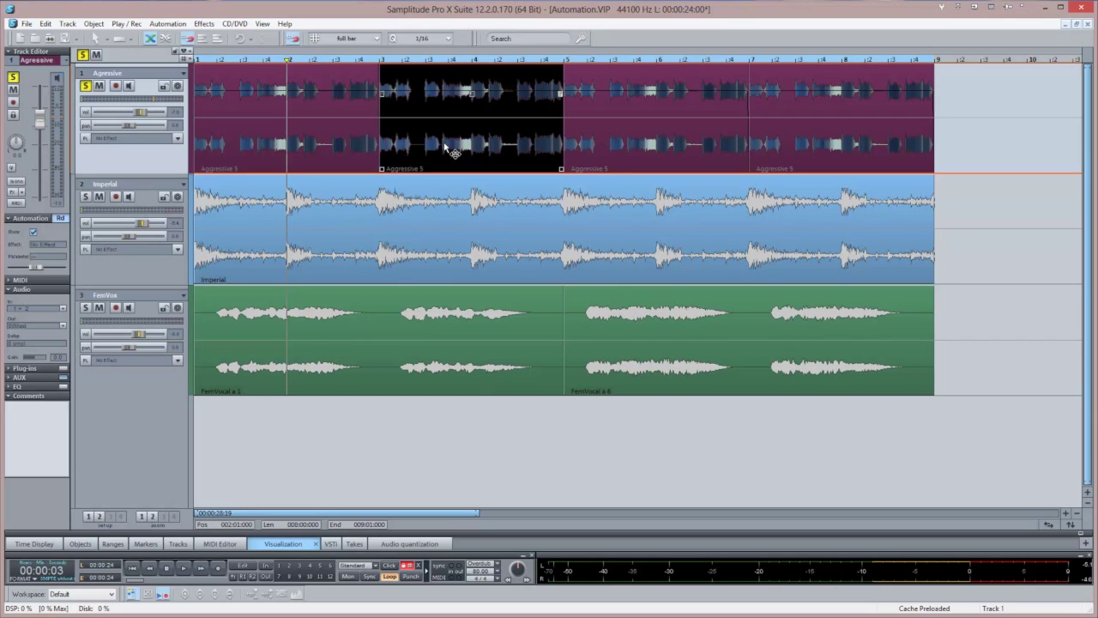
pyautogui.doubleClick(444, 148)
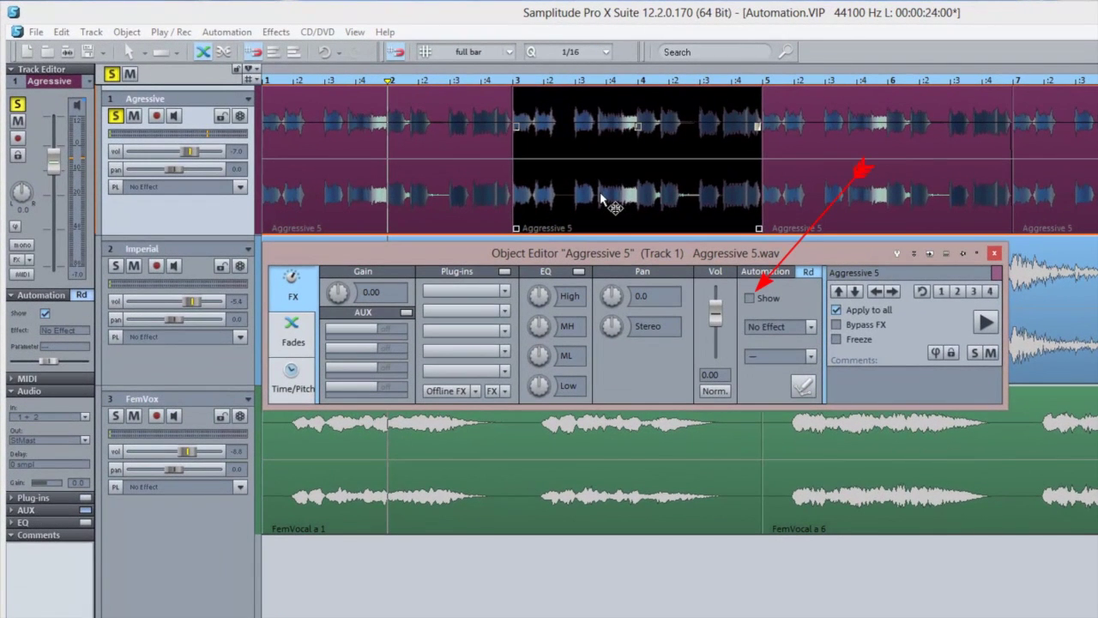
# Show object automation and insert eFX_ChorusFlanger from Modulation / Special on Aggressive 5
pyautogui.click(749, 299)
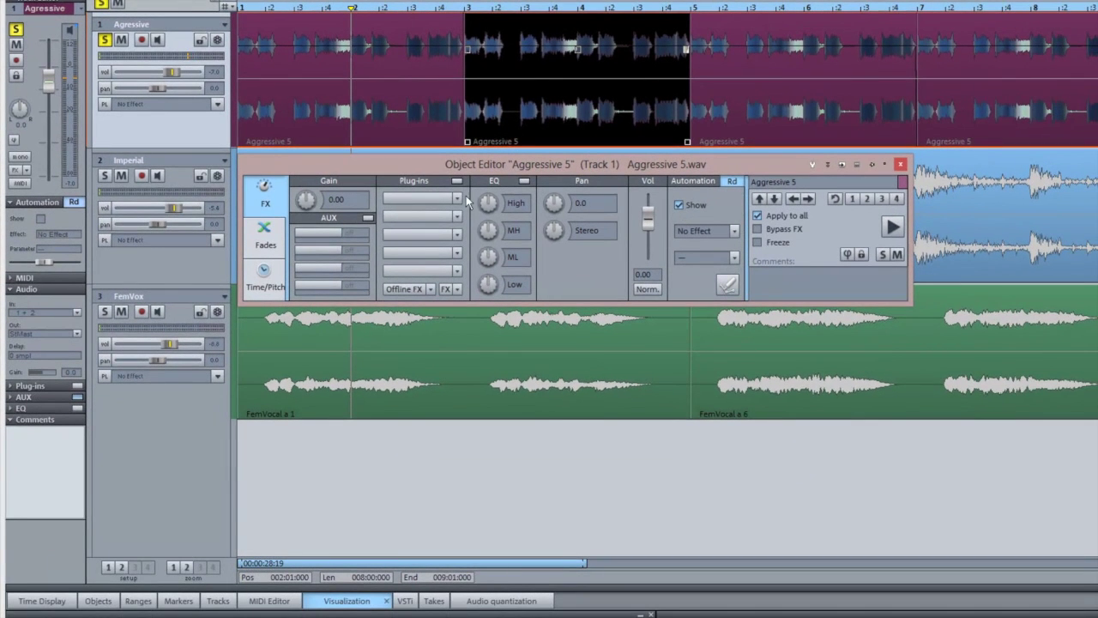
pyautogui.click(460, 199)
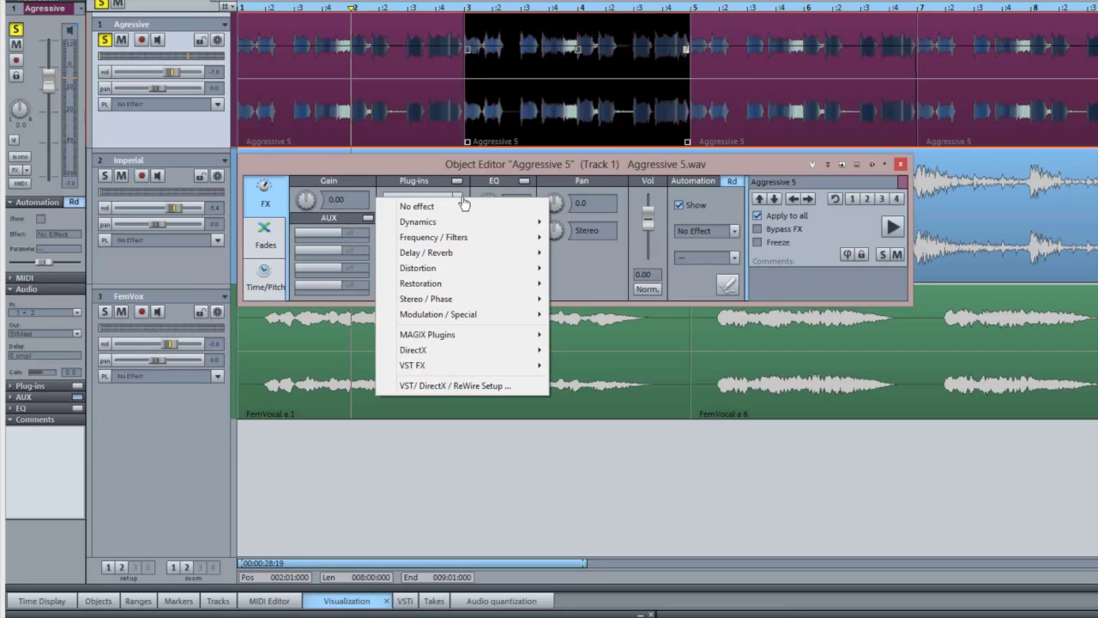
pyautogui.moveTo(485, 315)
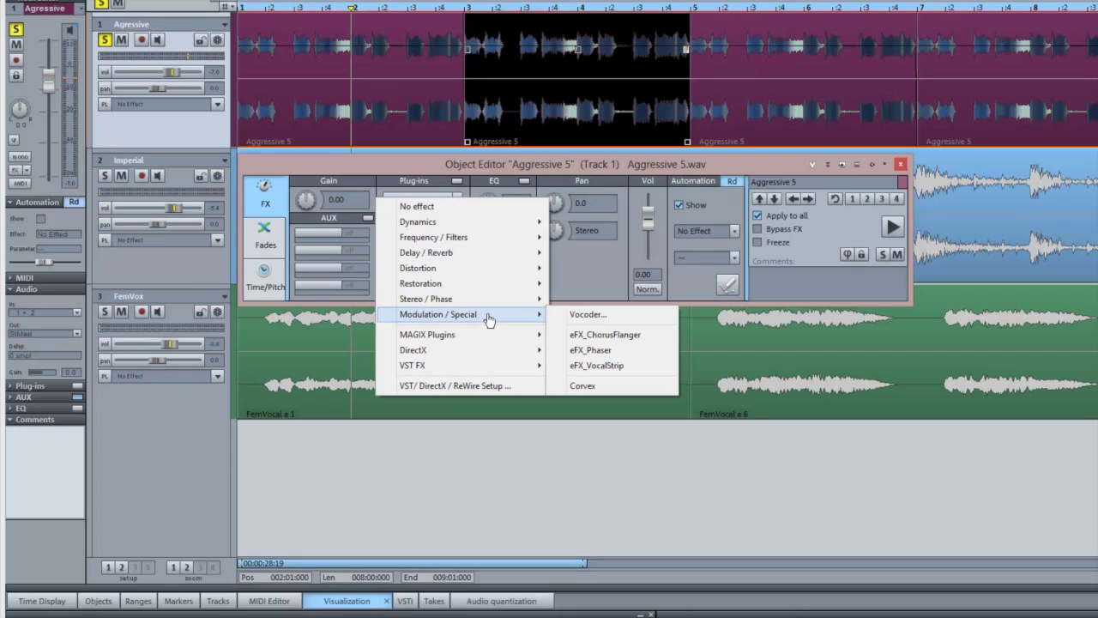
pyautogui.click(582, 335)
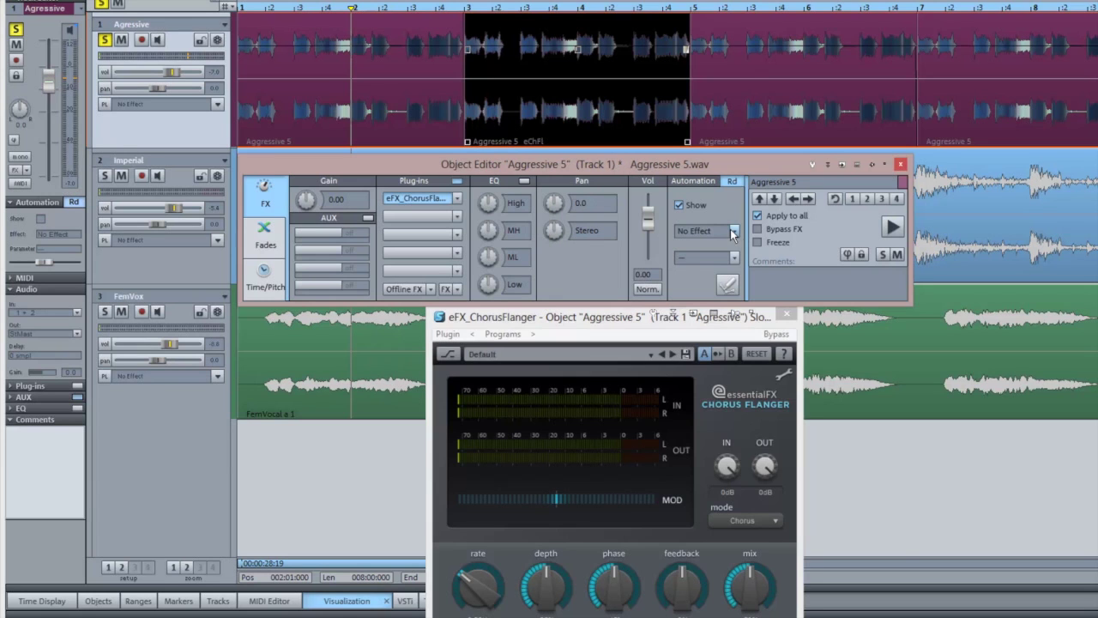
pyautogui.click(732, 231)
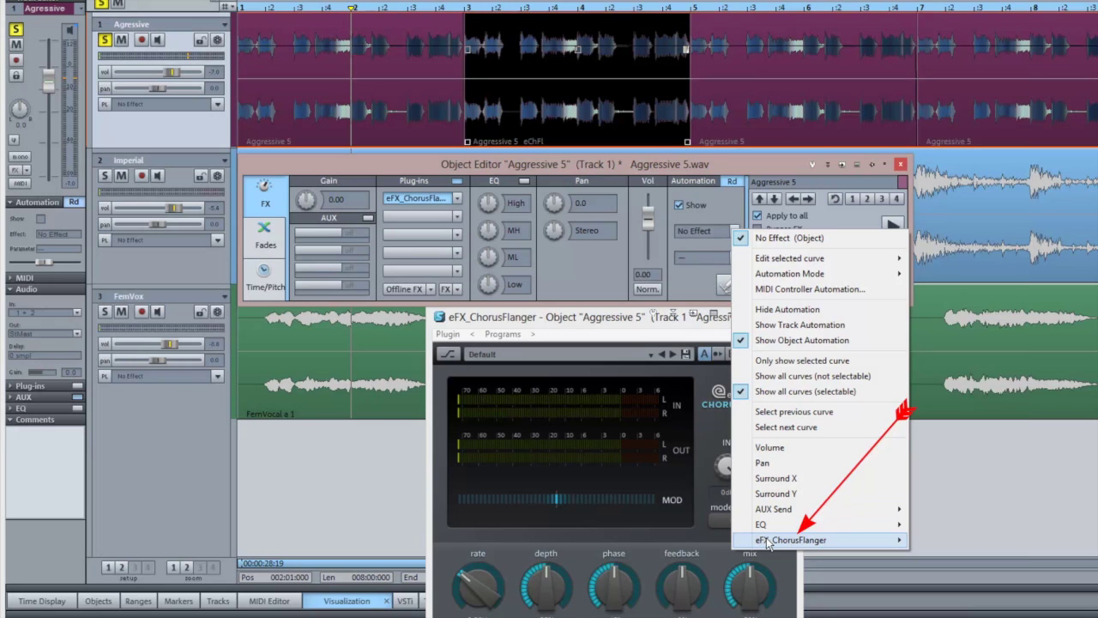
# Target the Aggressive 5 object's automation at eFX_ChorusFlanger parameter 7: Depth
pyautogui.moveTo(767, 540)
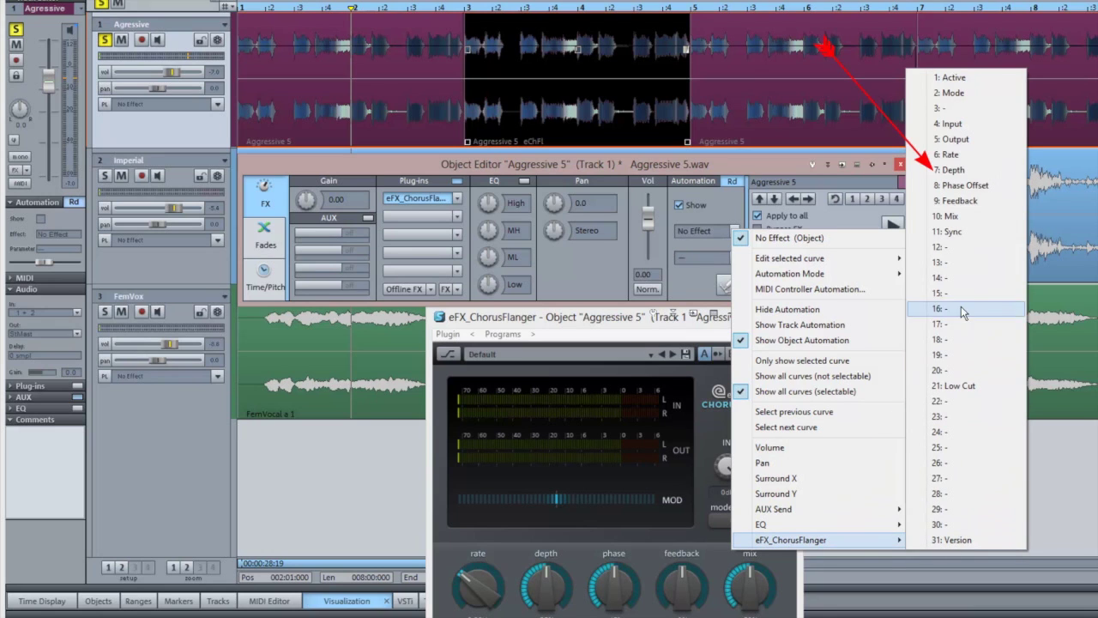
pyautogui.click(954, 170)
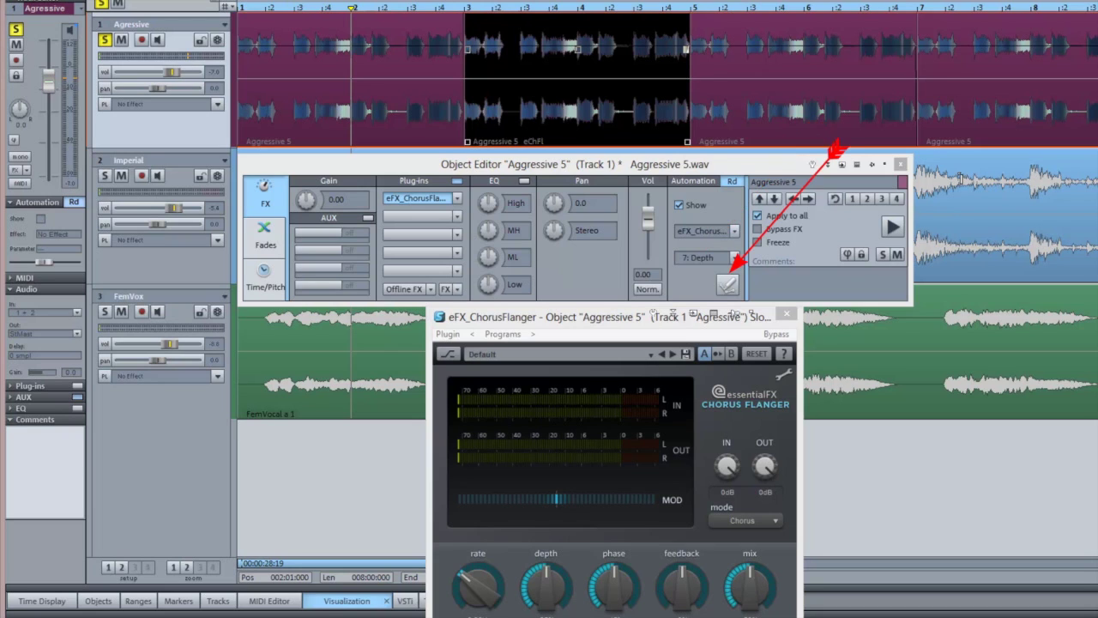
# Draw a Depth curve on Aggressive 5 from minimum, rising, dipping and rising again, then play it
pyautogui.click(728, 288)
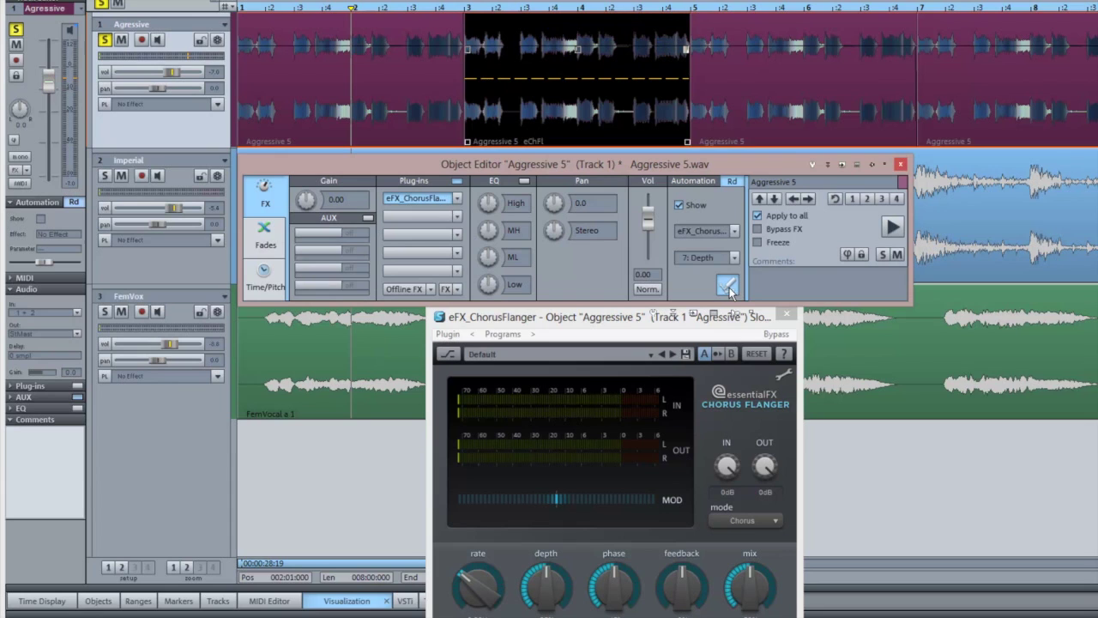
pyautogui.click(469, 125)
pyautogui.click(544, 77)
pyautogui.moveTo(595, 75)
pyautogui.mouseDown()
pyautogui.moveTo(612, 109)
pyautogui.moveTo(646, 103)
pyautogui.moveTo(694, 60)
pyautogui.mouseUp()
pyautogui.click(695, 185)
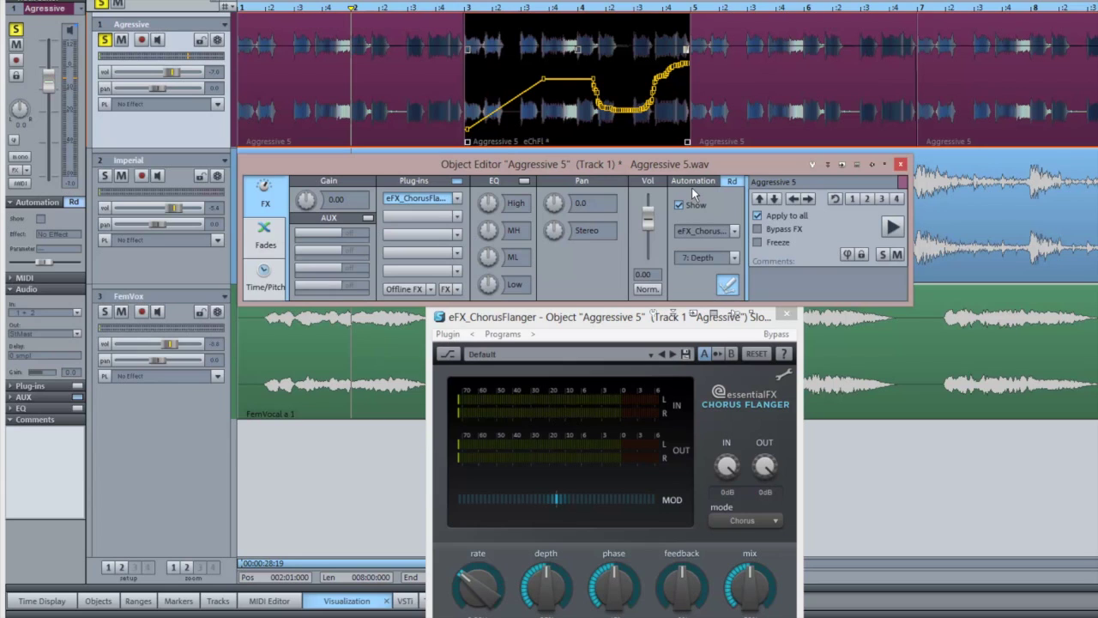
pyautogui.click(898, 229)
# Switch Aggressive 5's automation curve to eFX_ChorusFlanger 6: Rate
pyautogui.click(735, 259)
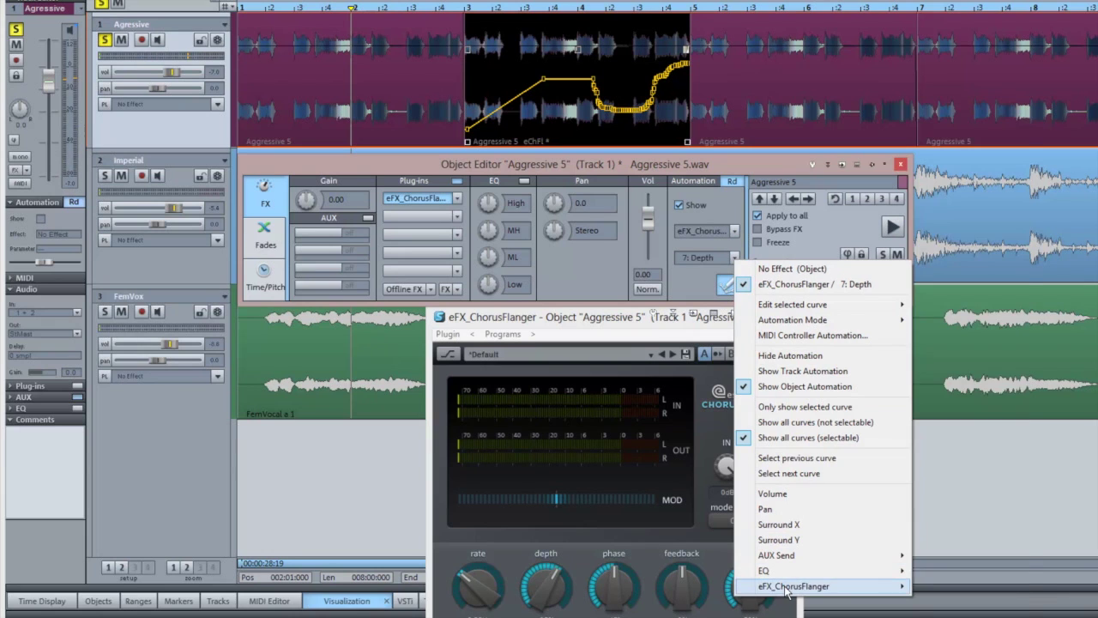
pyautogui.moveTo(787, 587)
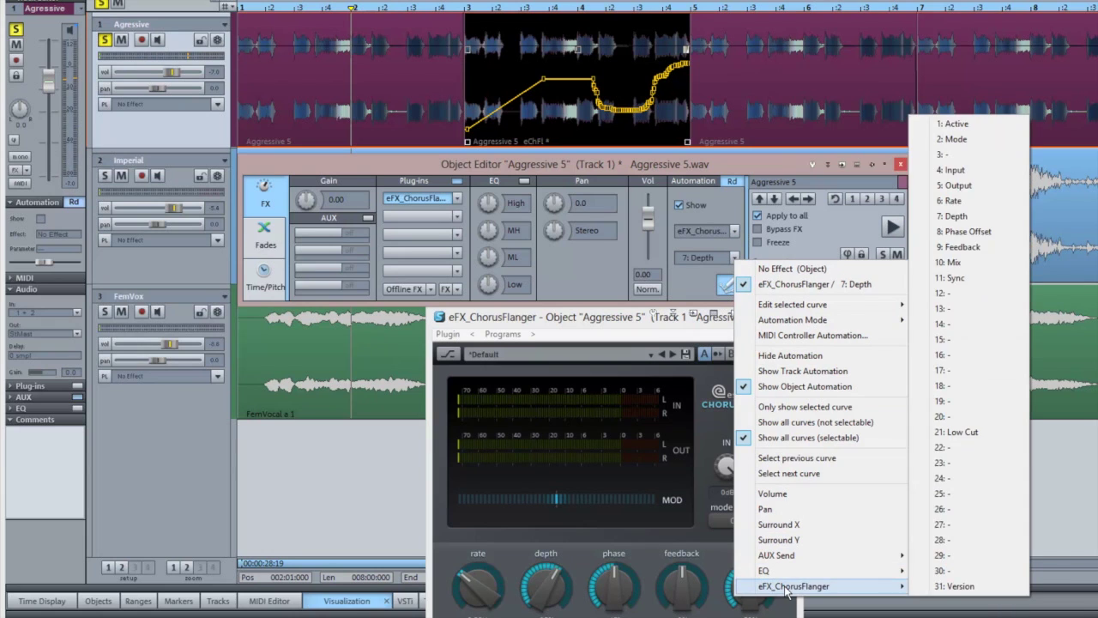
pyautogui.click(955, 201)
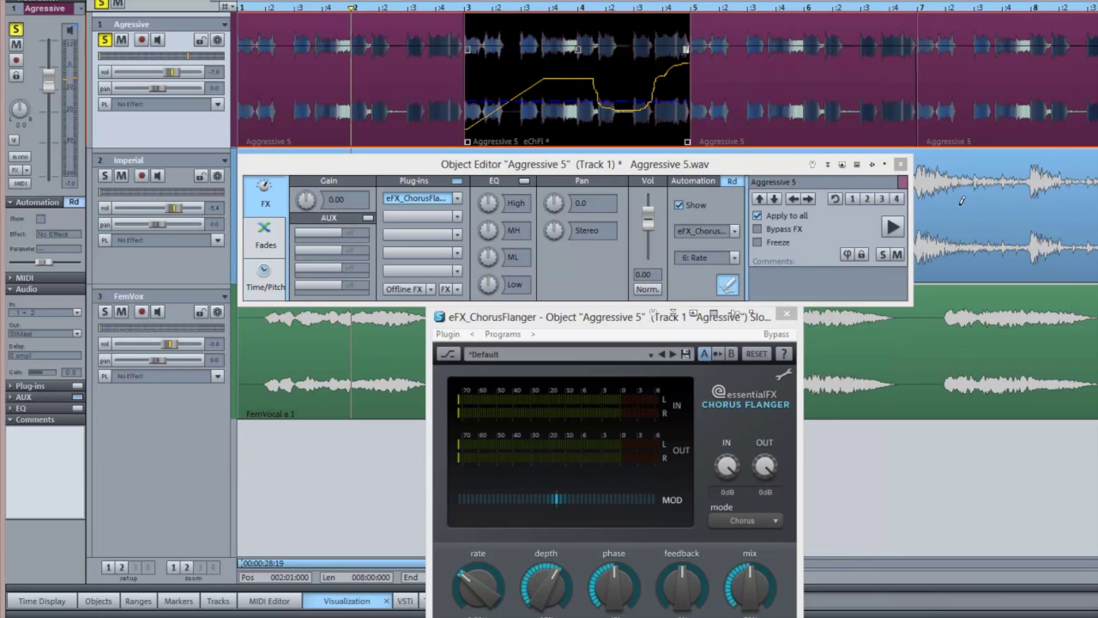
# Place Rate points dipping mid-object and rising near the end, then redraw Depth's opening dip
pyautogui.click(619, 165)
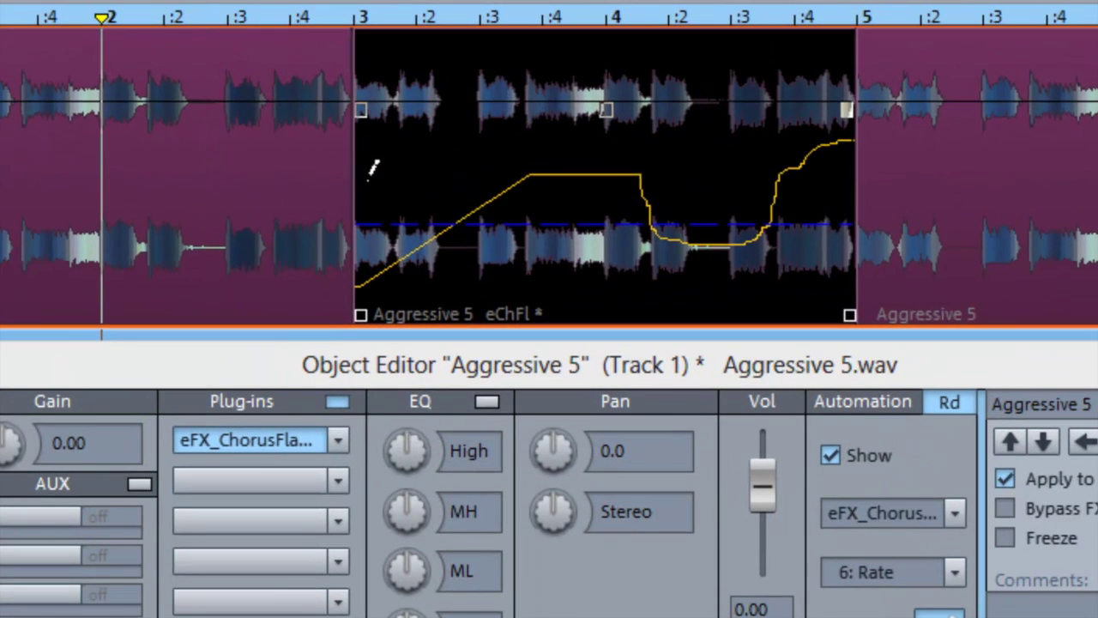
pyautogui.click(472, 77)
pyautogui.click(518, 247)
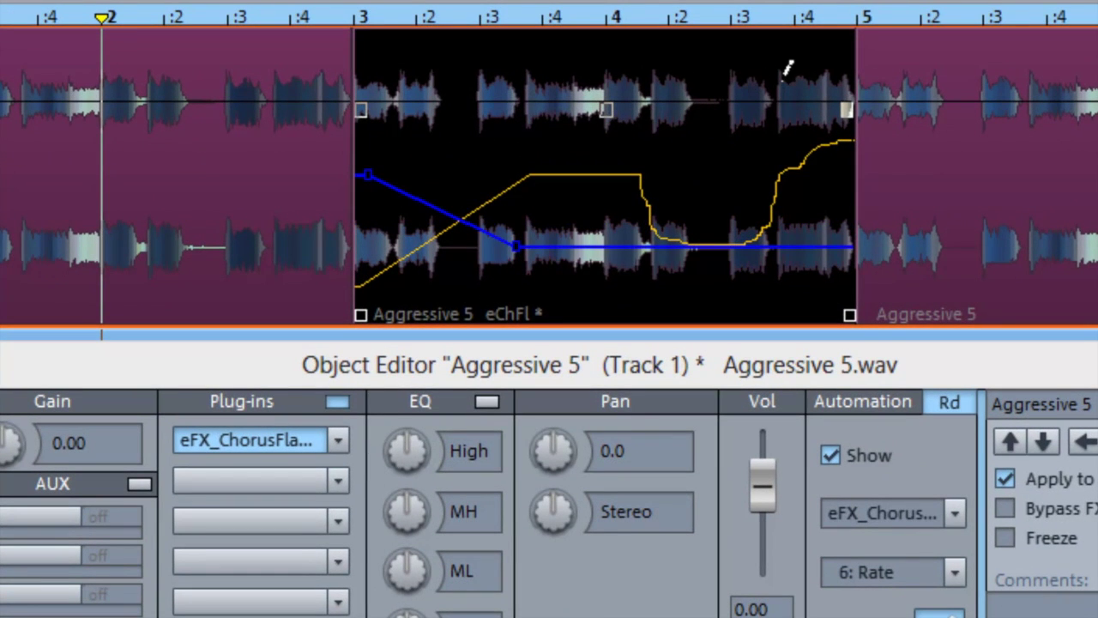
pyautogui.click(798, 77)
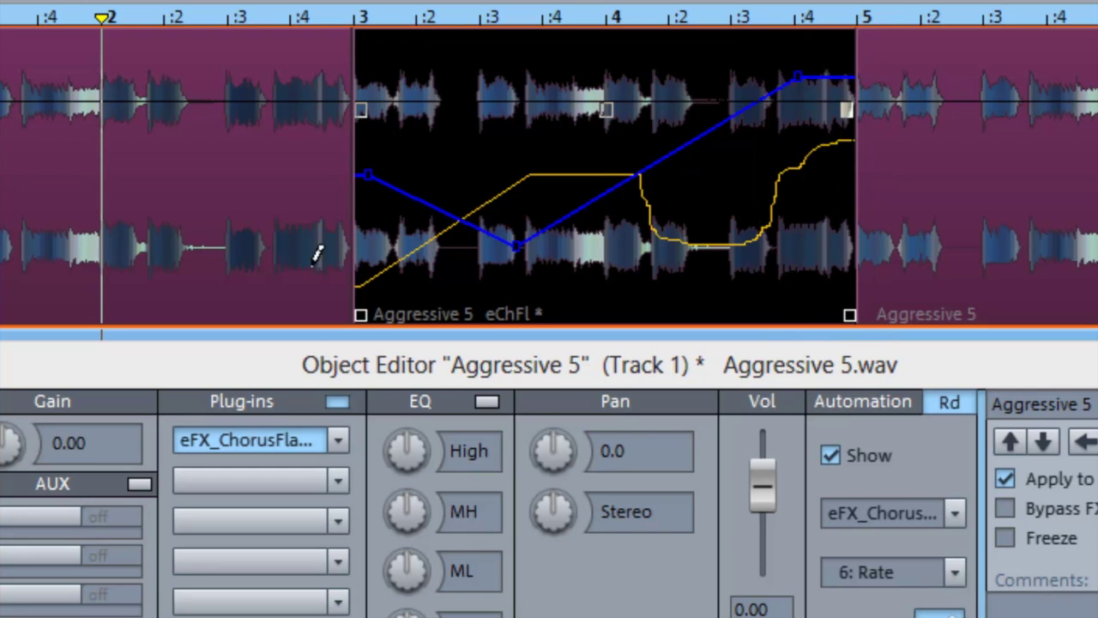
pyautogui.click(406, 250)
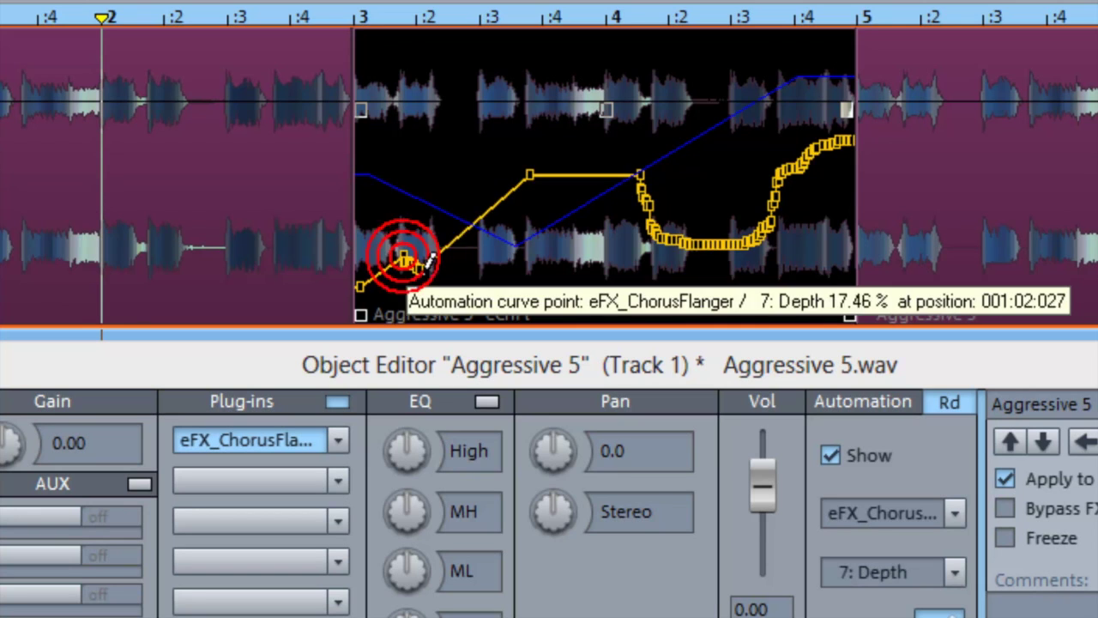
pyautogui.moveTo(429, 261); pyautogui.dragTo(441, 276)
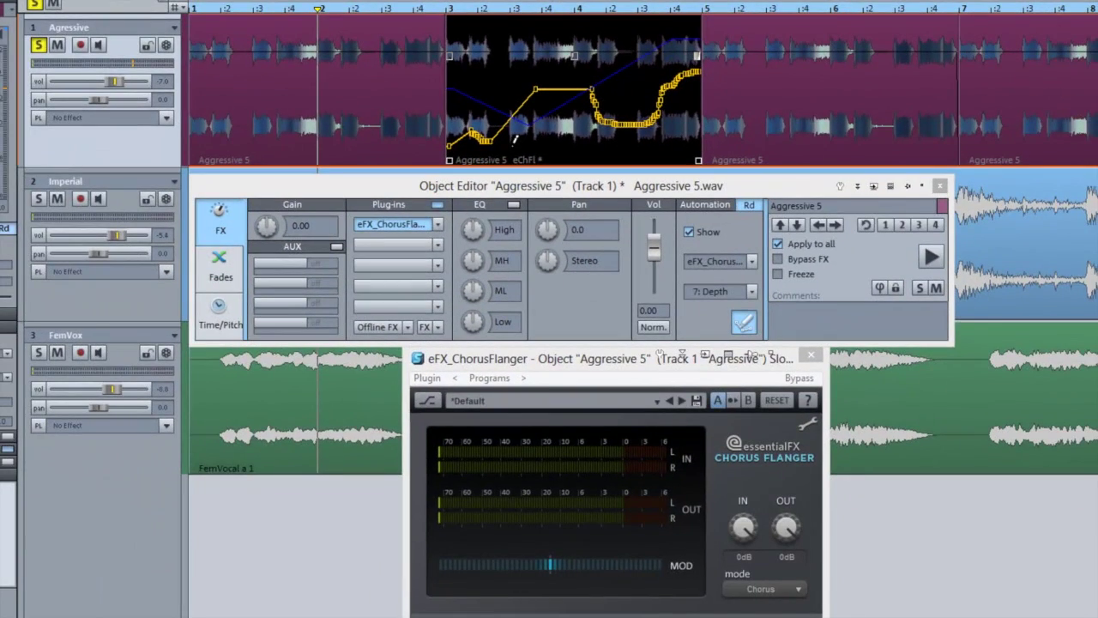
# Toggle the active curve from Rate to 7: Depth in the dropdown and on the clip, ending on Depth
pyautogui.click(751, 292)
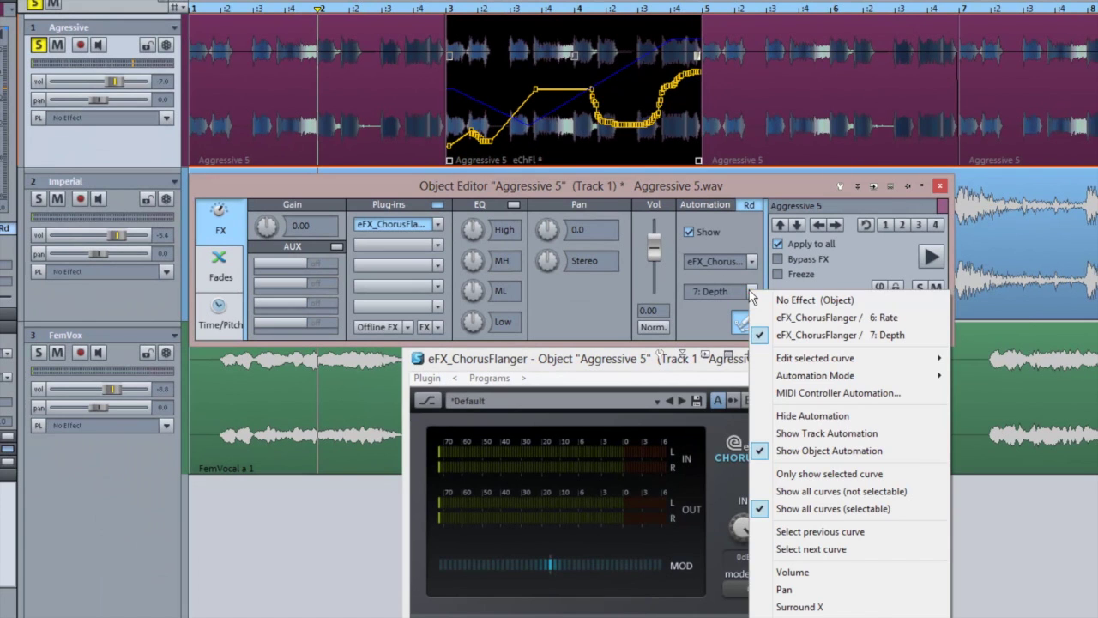
pyautogui.click(783, 318)
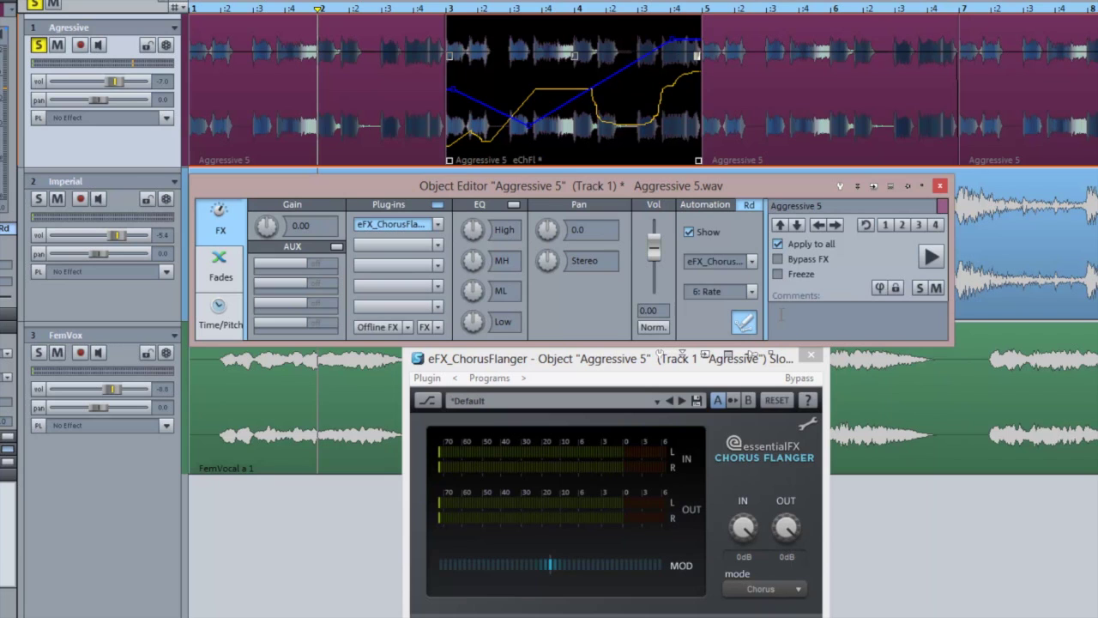
pyautogui.click(752, 290)
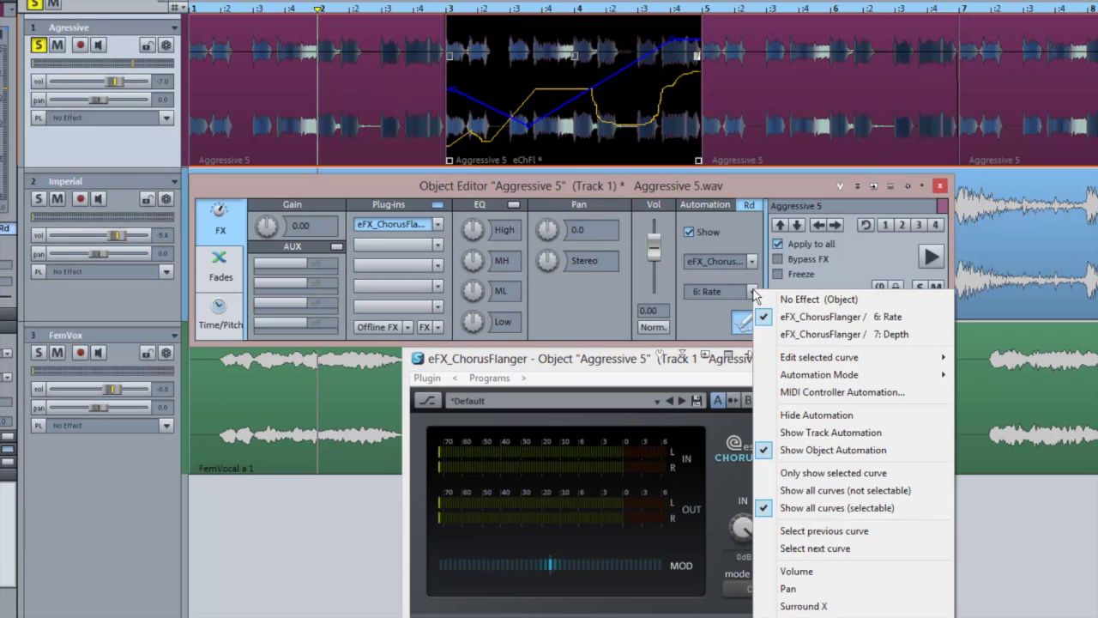
pyautogui.click(773, 336)
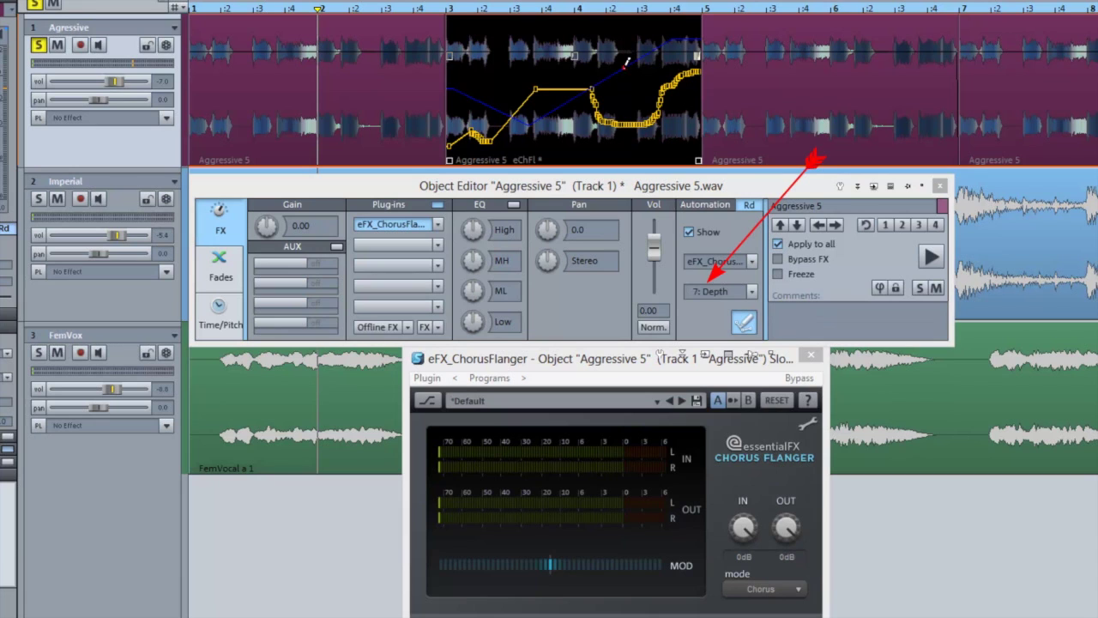
pyautogui.click(628, 61)
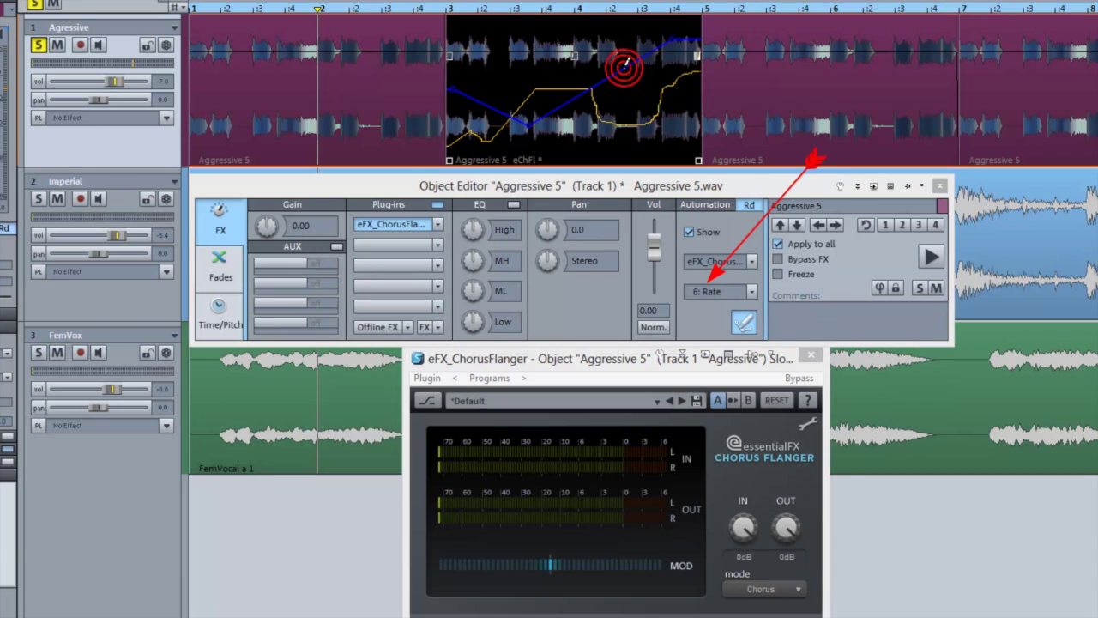
pyautogui.click(631, 117)
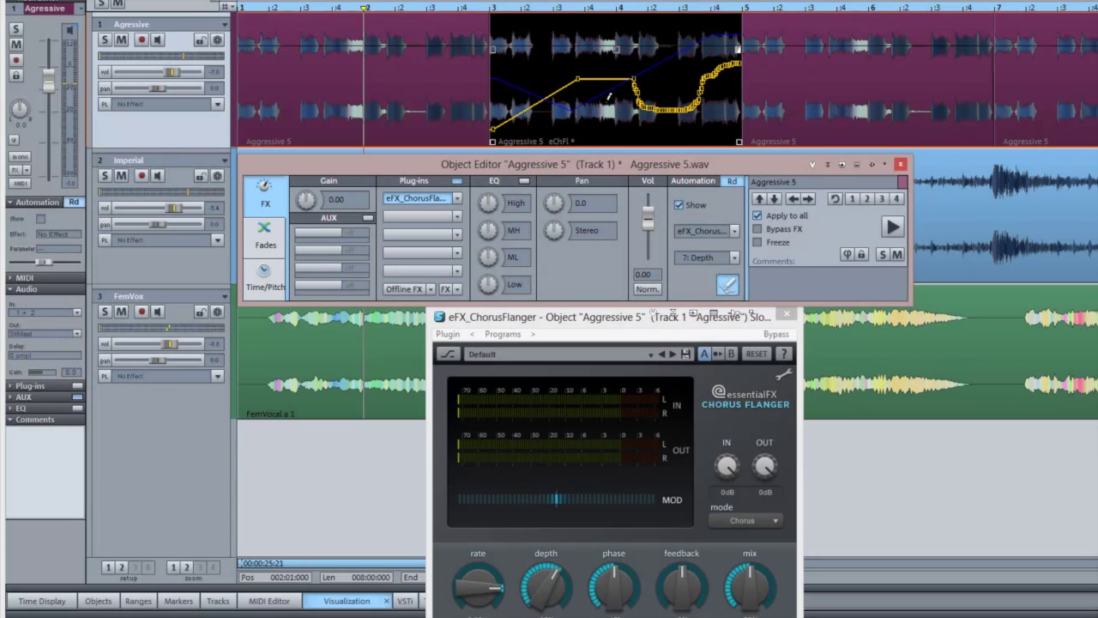
# Turn off object automation drawing and reselect the middle Aggressive 5 clip after its neighbours
pyautogui.click(726, 286)
pyautogui.click(787, 119)
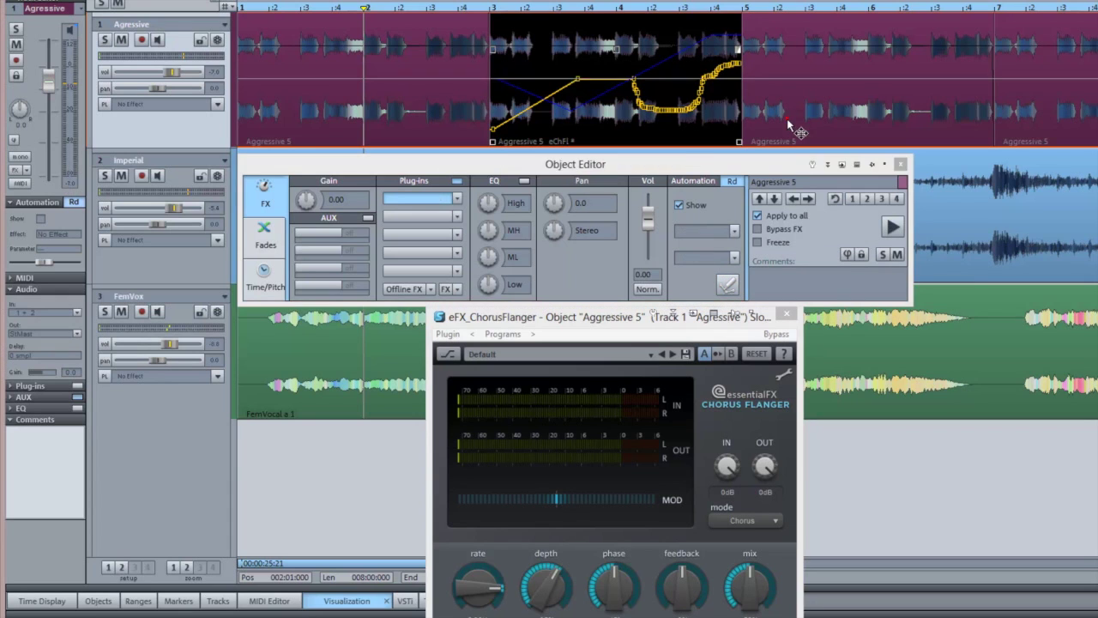
pyautogui.click(466, 114)
pyautogui.click(605, 118)
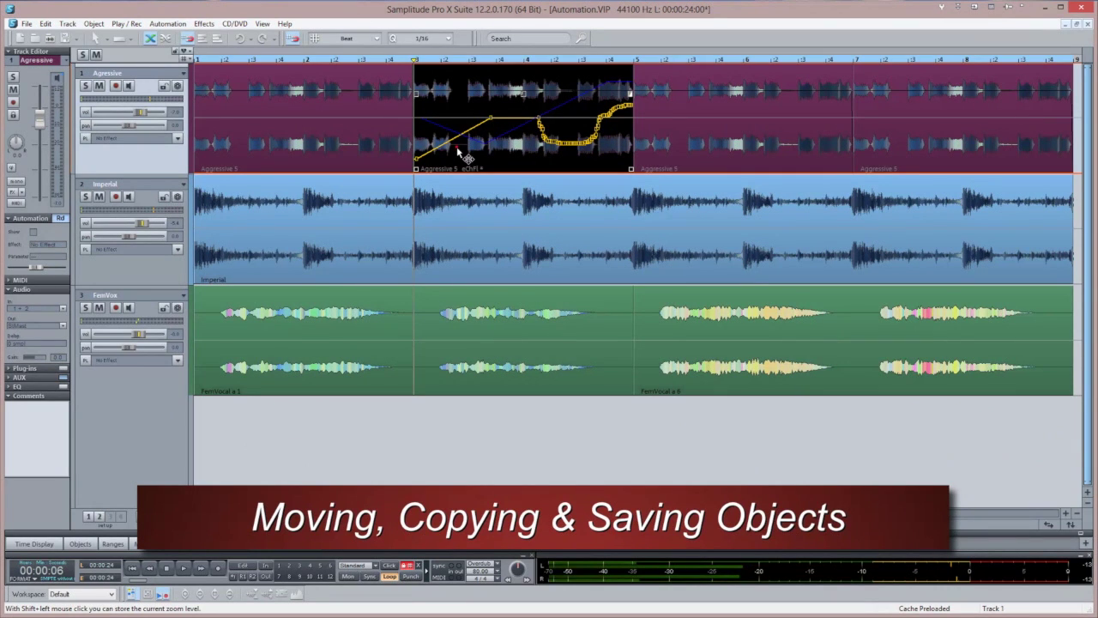
# Insert an empty track 2 with T, undo a trial copy of the clip into it, and reselect track 1's clip
pyautogui.press('t')
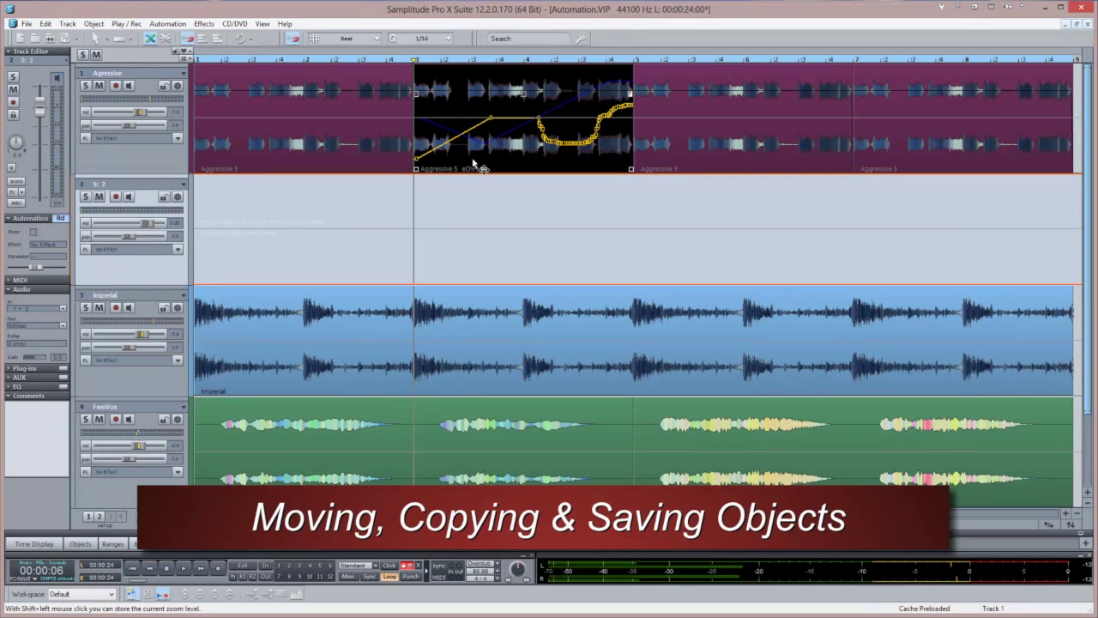
pyautogui.moveTo(472, 163); pyautogui.dragTo(495, 277)
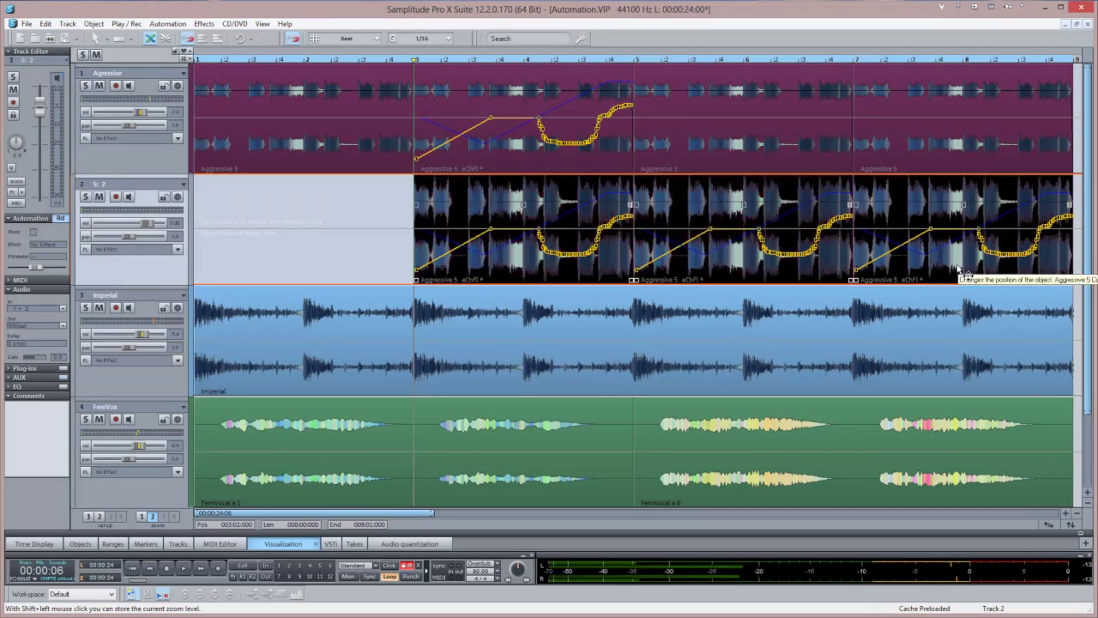
pyautogui.hotkey('ctrl', 'z')
pyautogui.click(573, 152)
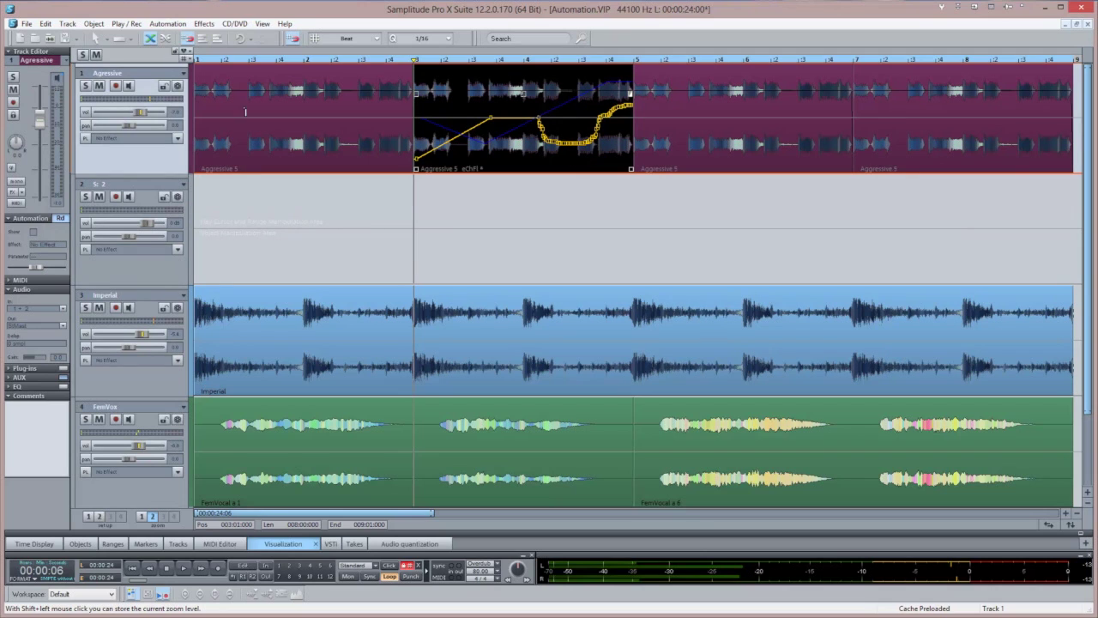
# Save the selected Aggressive 5 clip with File > Save Object, overwriting Object1.OBJ
pyautogui.click(27, 24)
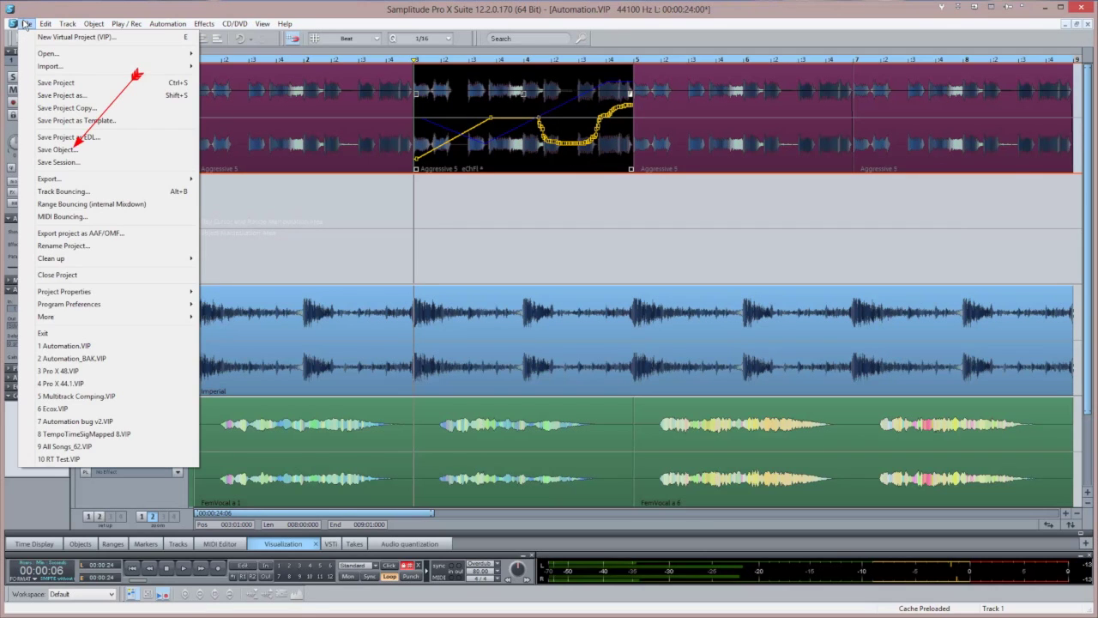
pyautogui.click(56, 150)
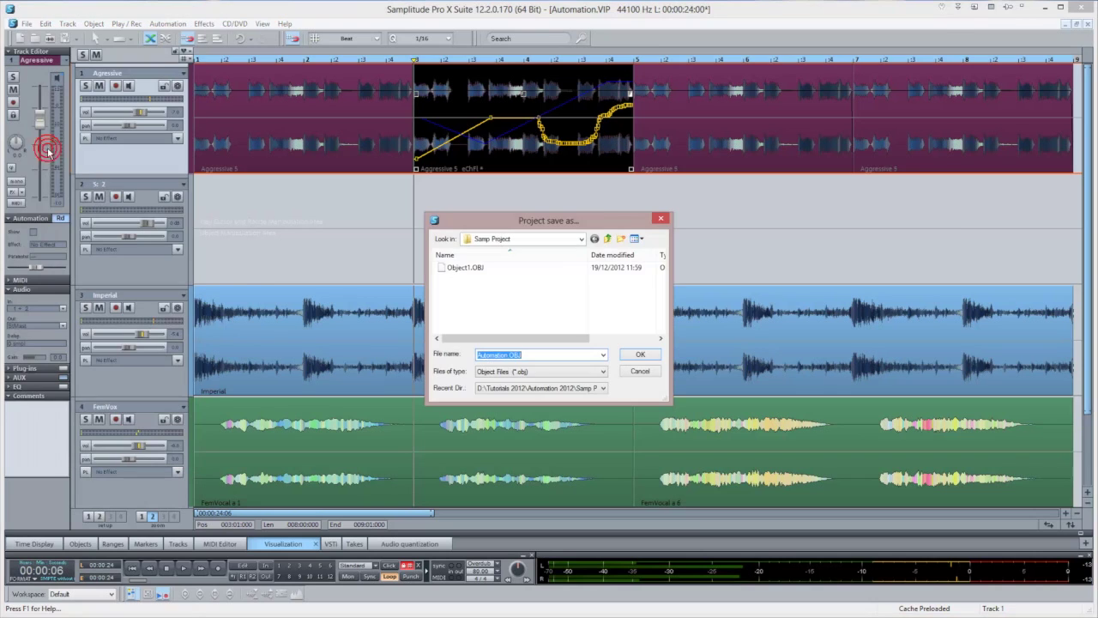
pyautogui.doubleClick(459, 268)
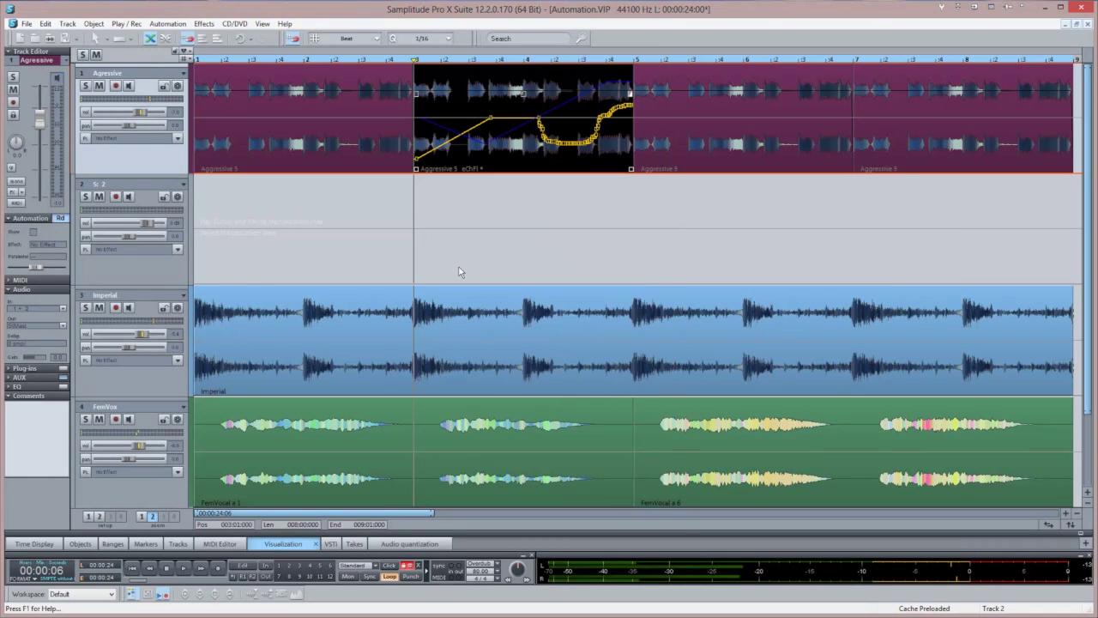
pyautogui.click(459, 272)
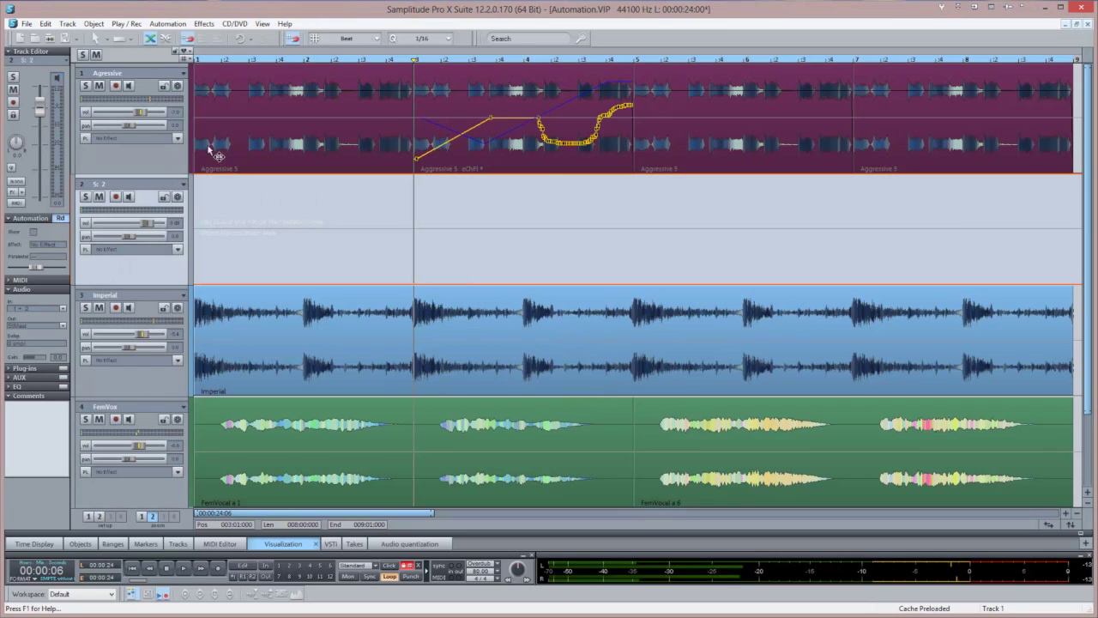
# Load Object1.OBJ into track 2 via File > Open > Object, then open and reposition its Object Editor
pyautogui.click(27, 24)
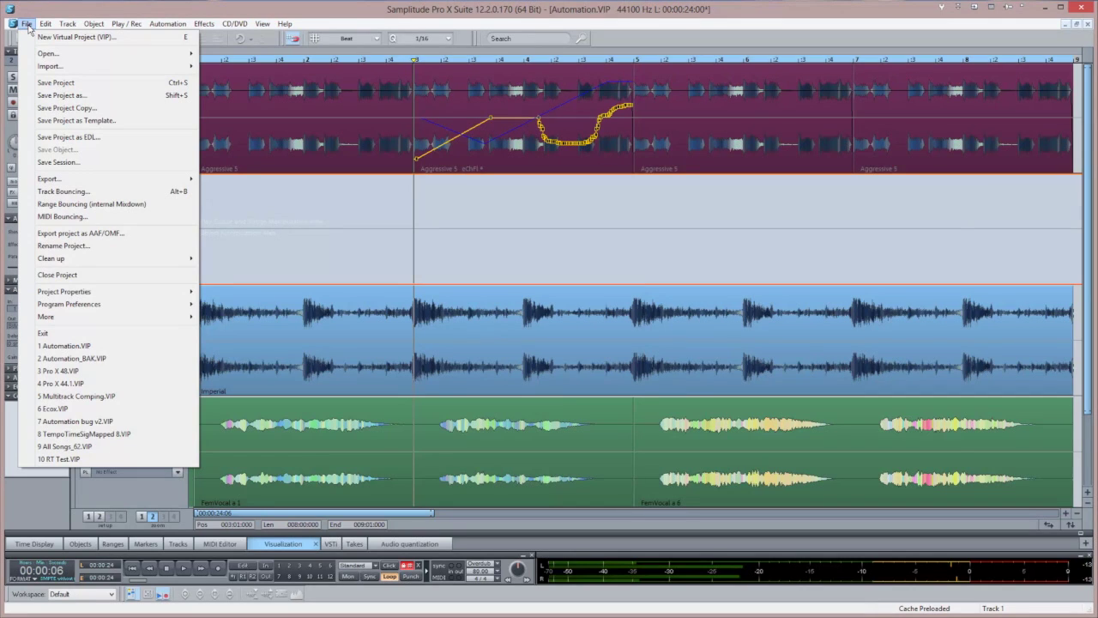
pyautogui.moveTo(37, 55)
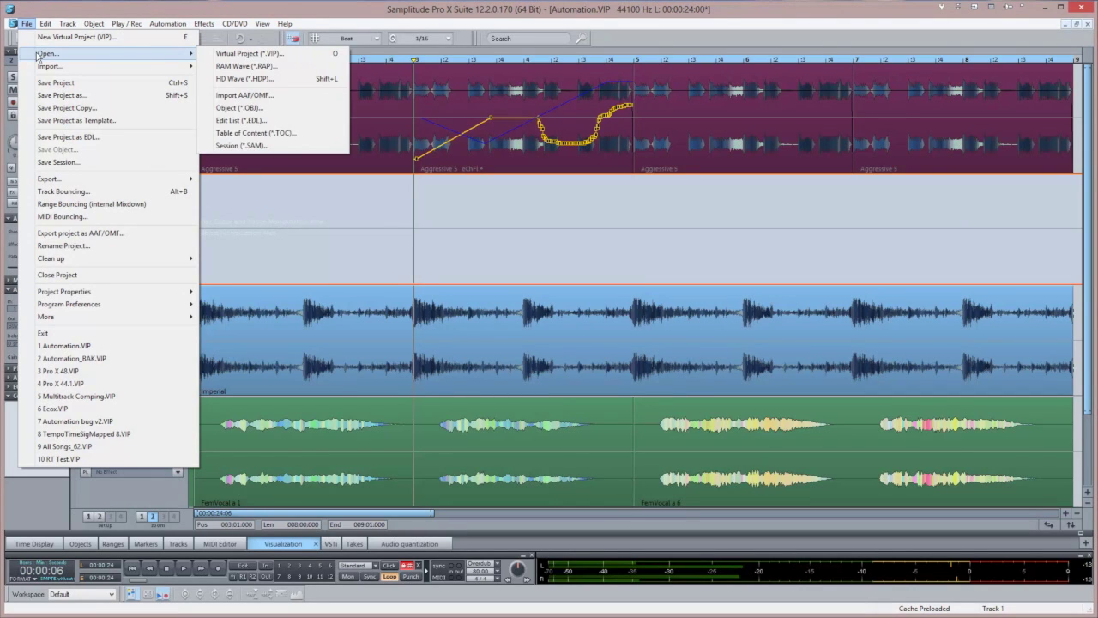
pyautogui.click(228, 109)
pyautogui.doubleClick(474, 267)
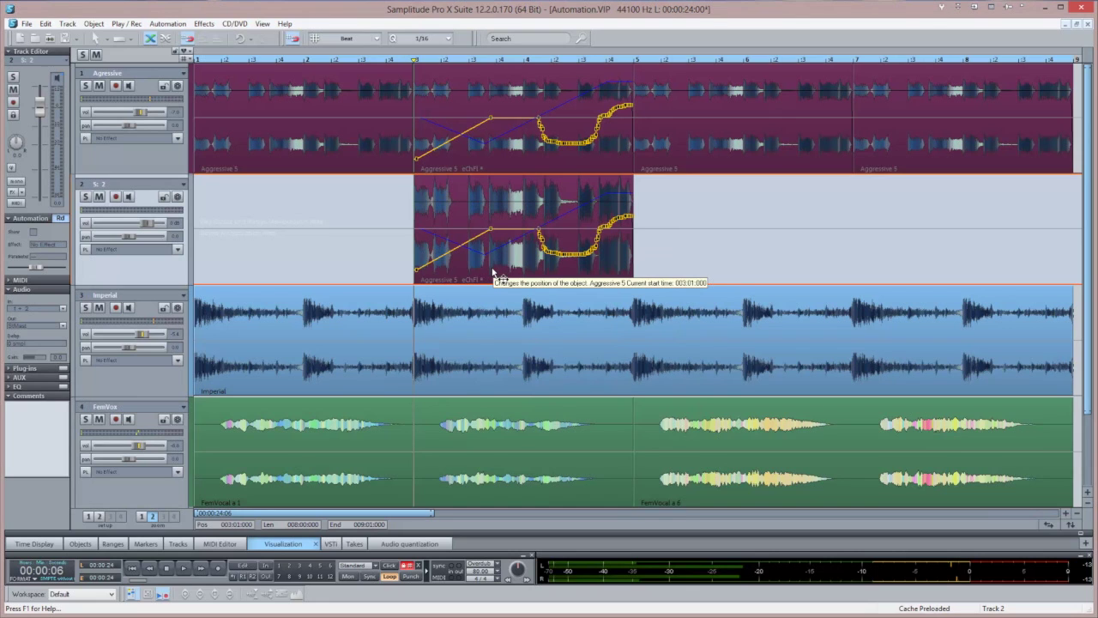
pyautogui.doubleClick(494, 273)
pyautogui.moveTo(479, 189)
pyautogui.mouseDown()
pyautogui.moveTo(562, 358)
pyautogui.moveTo(557, 323)
pyautogui.mouseUp()
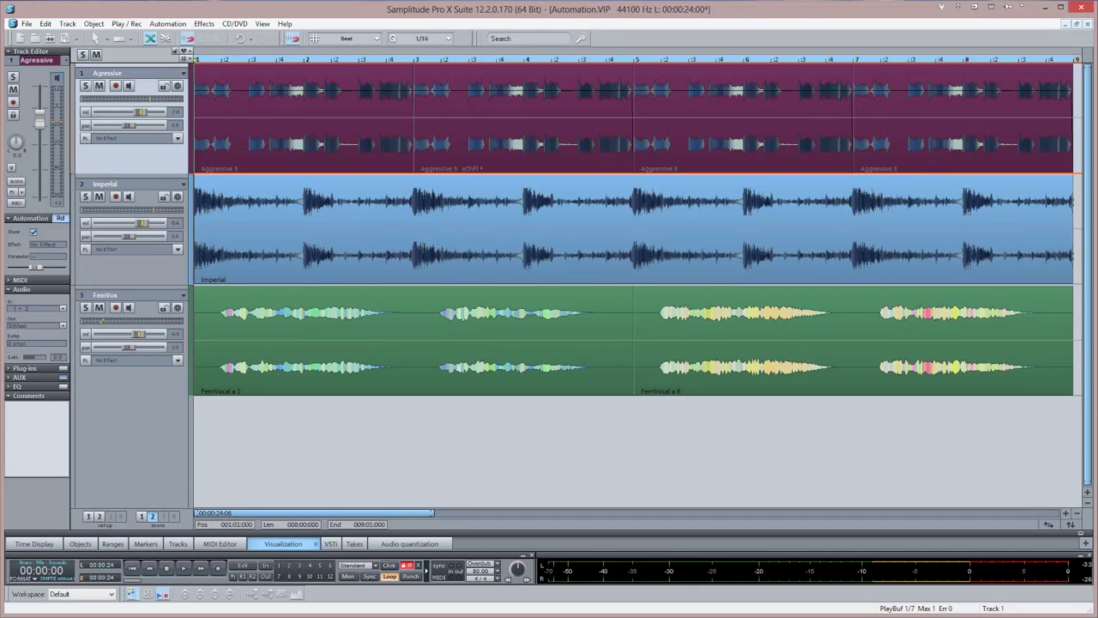
# In System Options (Y) > Hardware Controller, browse the Add new FactoryPreset list, then show Customizing controllers
pyautogui.press('y')
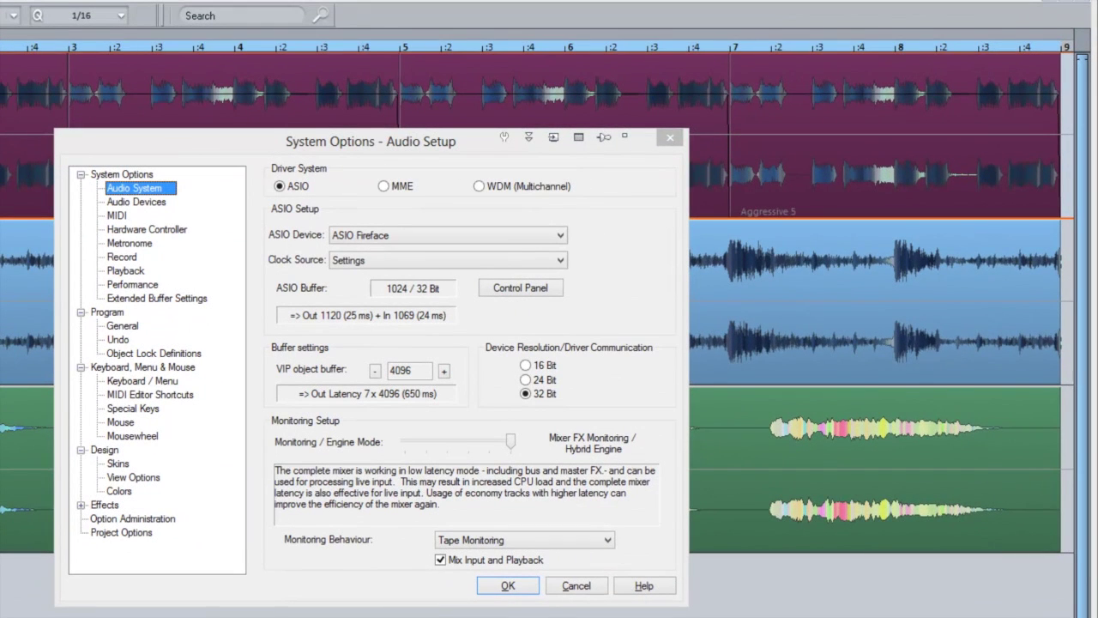
pyautogui.click(137, 230)
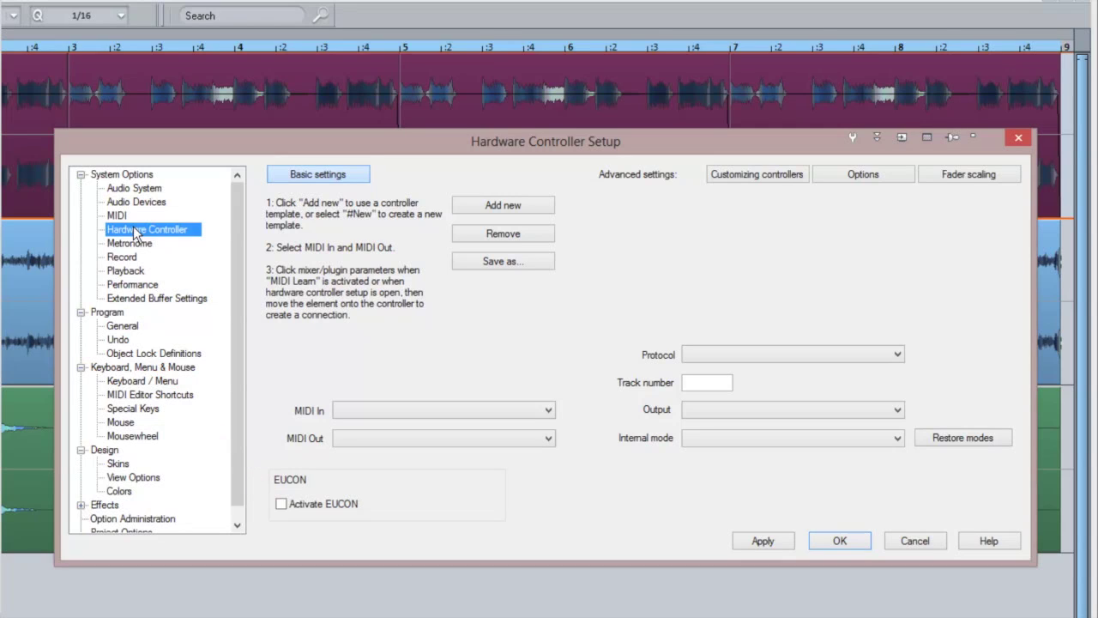
pyautogui.click(494, 210)
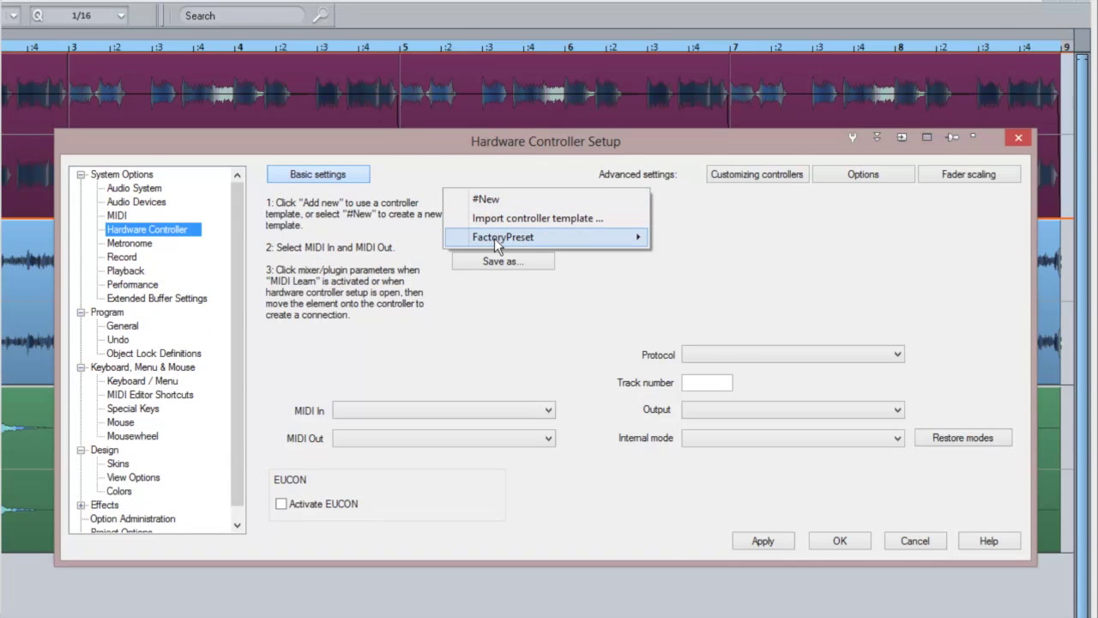
pyautogui.moveTo(494, 237)
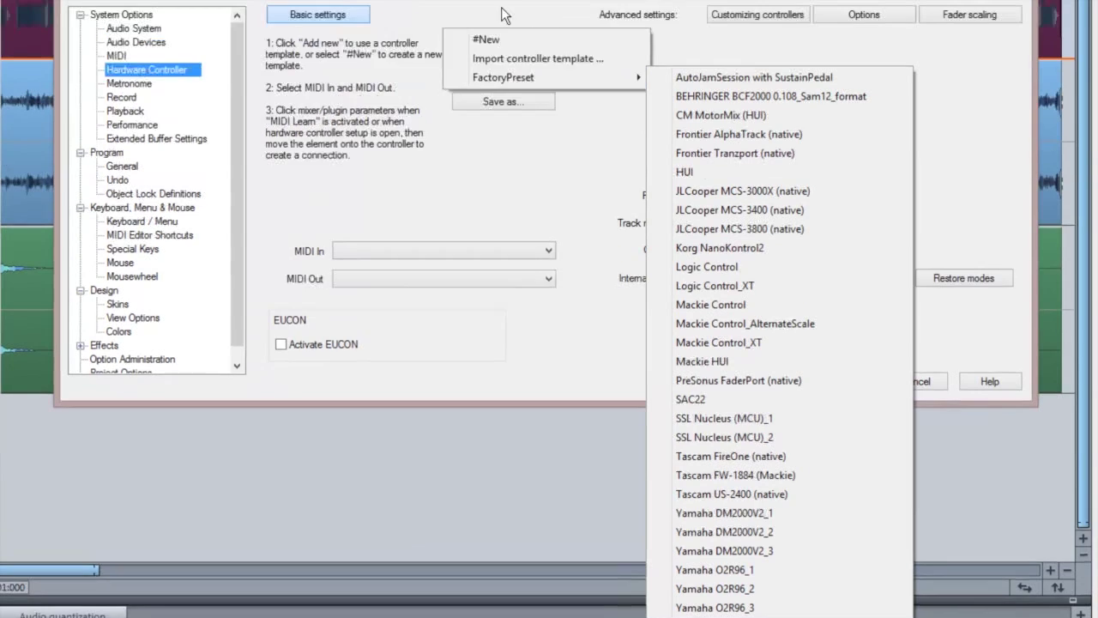
pyautogui.click(502, 135)
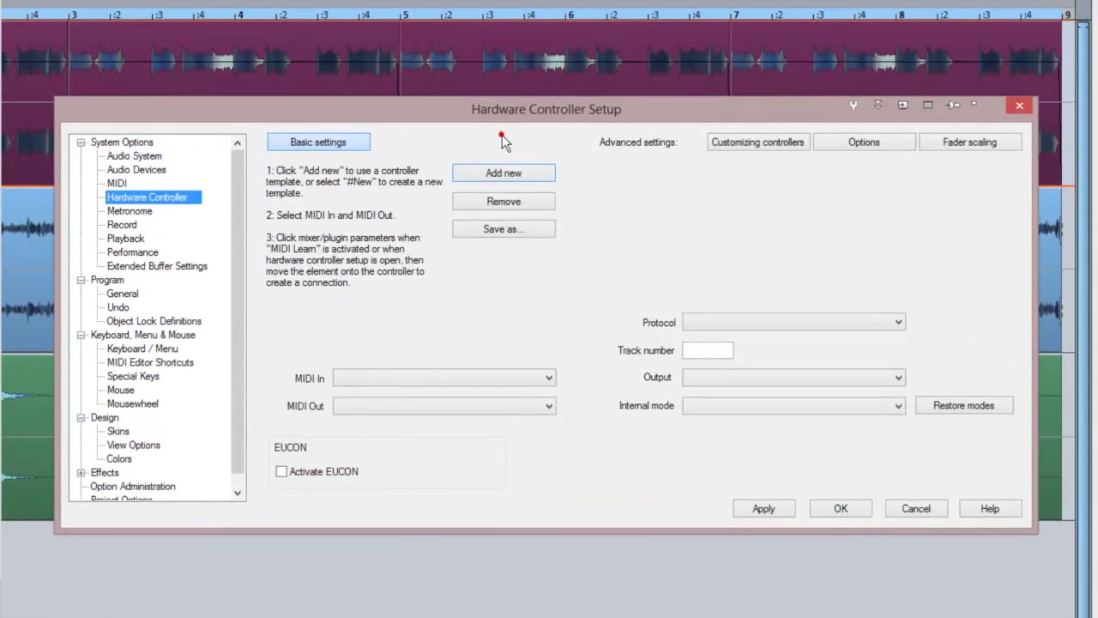
pyautogui.click(762, 139)
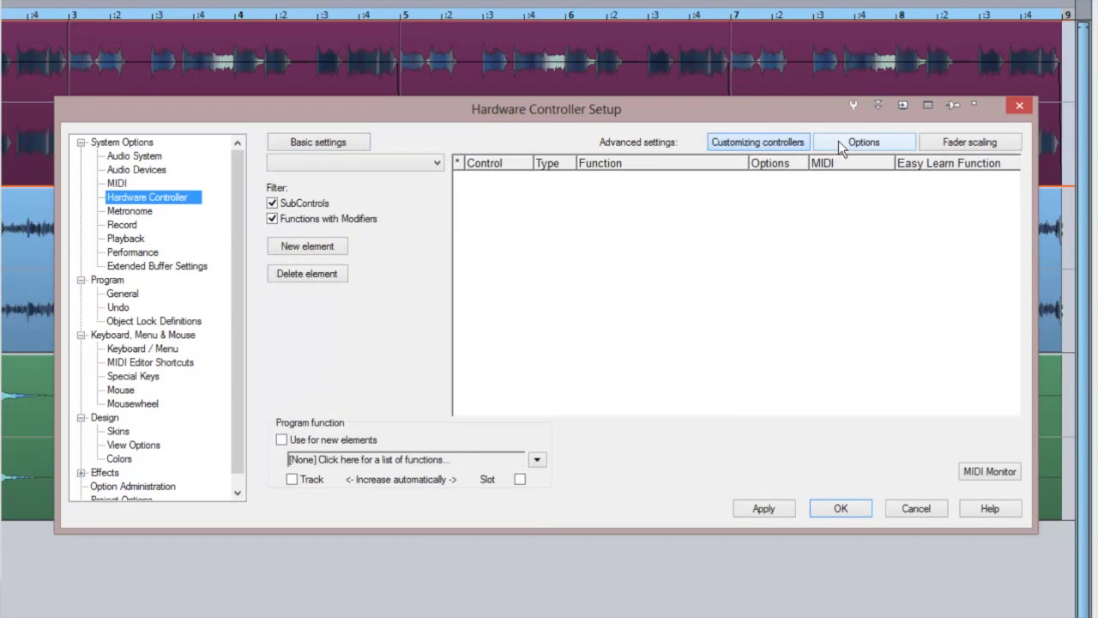